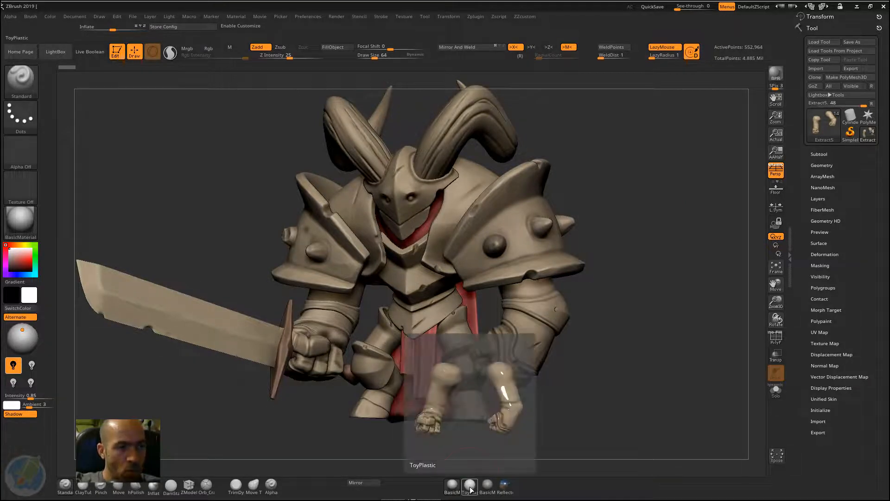
Apply the ToyPlastic material to the armored knight, inspect its highlights while rotating the model, and switch to BasicMaterial1.
left_click(471, 488)
left_click_drag(601, 301, 553, 198)
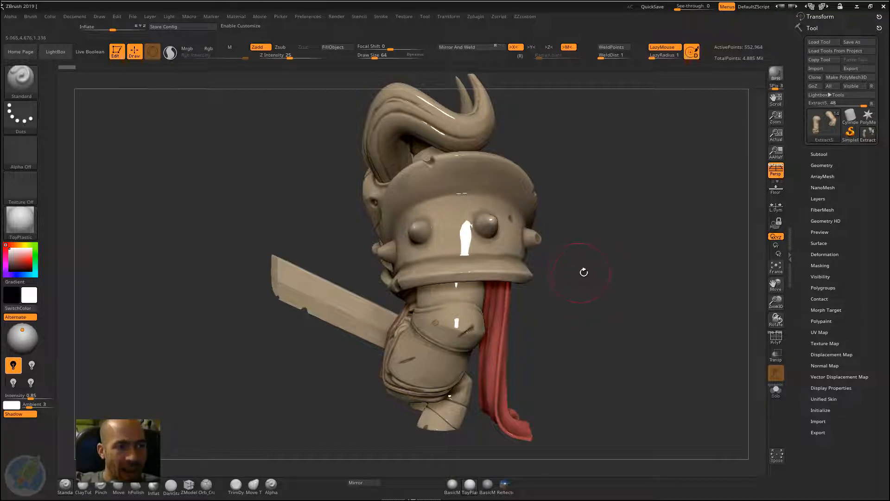
left_click_drag(628, 244, 623, 243)
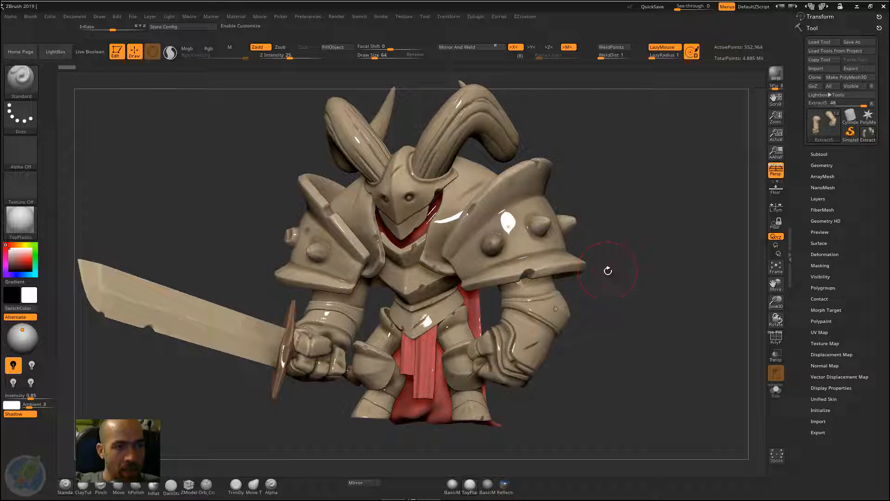
left_click(491, 485)
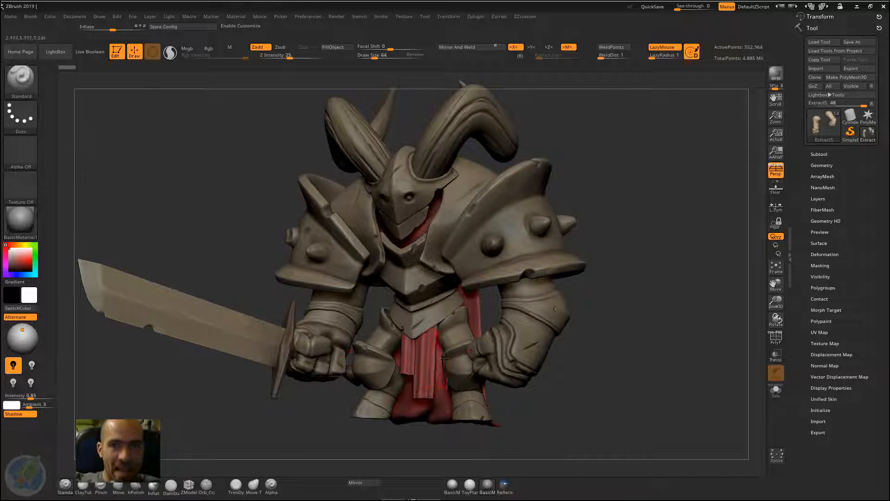
Apply the ReflectedMap material to the knight and inspect its reflections from several angles.
left_click(506, 491)
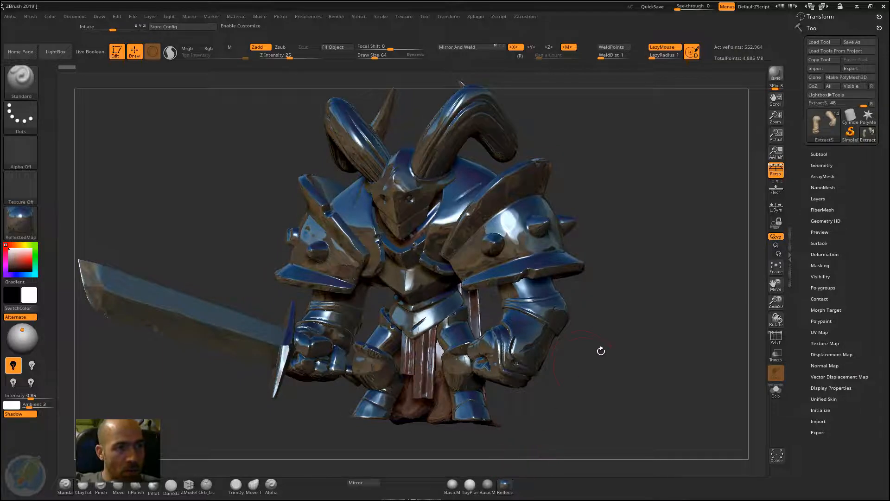
left_click_drag(599, 351, 680, 309)
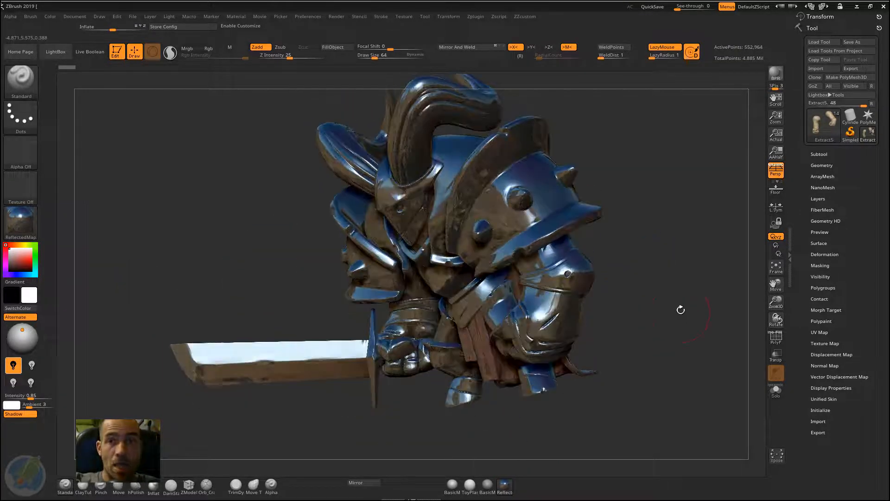
left_click_drag(640, 281, 459, 209)
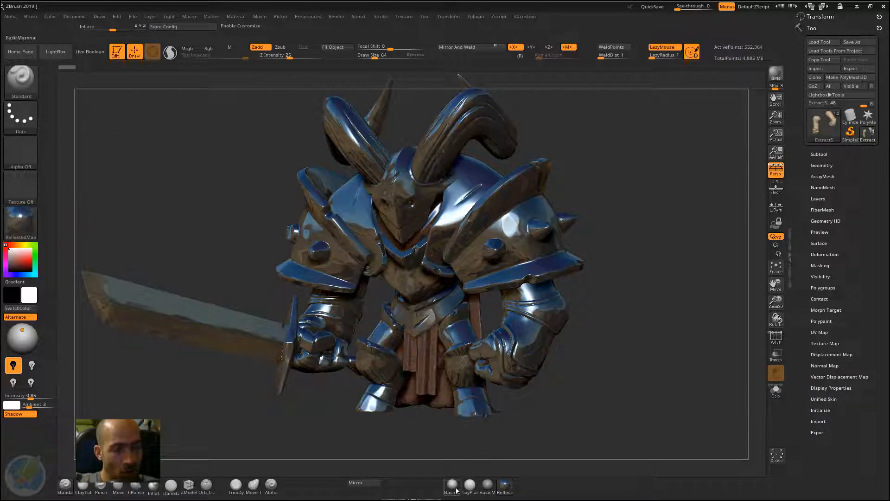
mouse_move(458, 489)
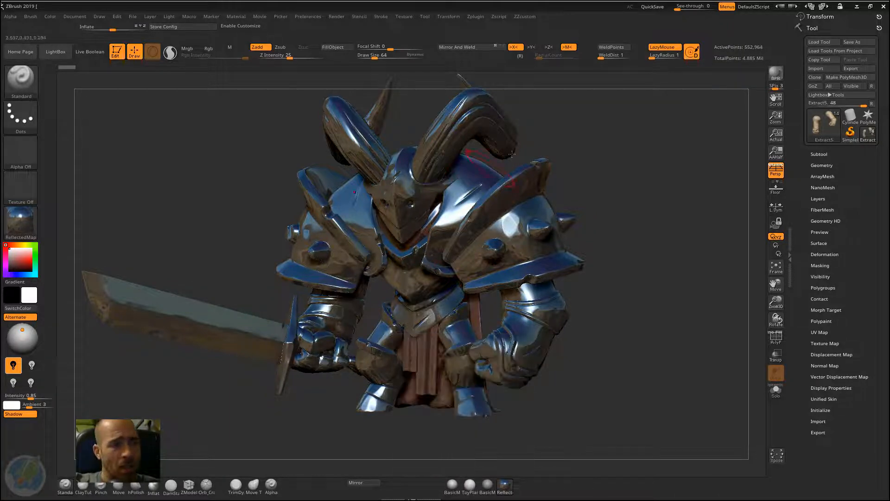
left_click_drag(600, 133, 588, 156)
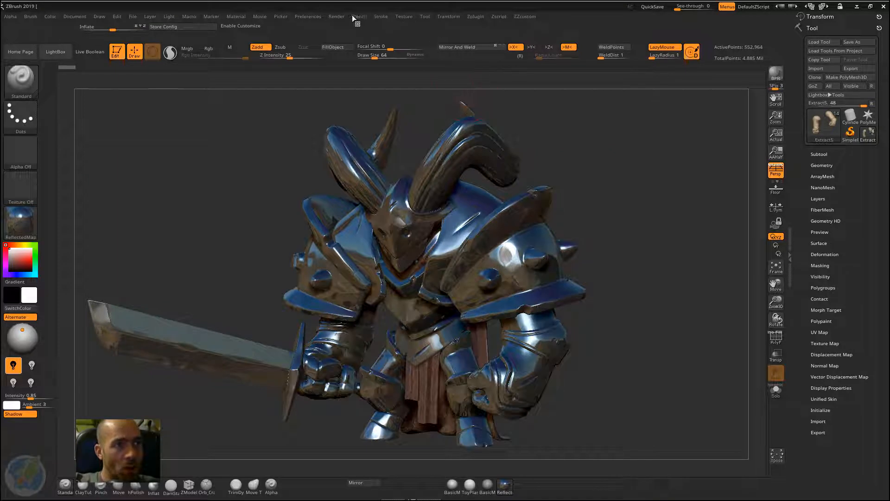
left_click(310, 19)
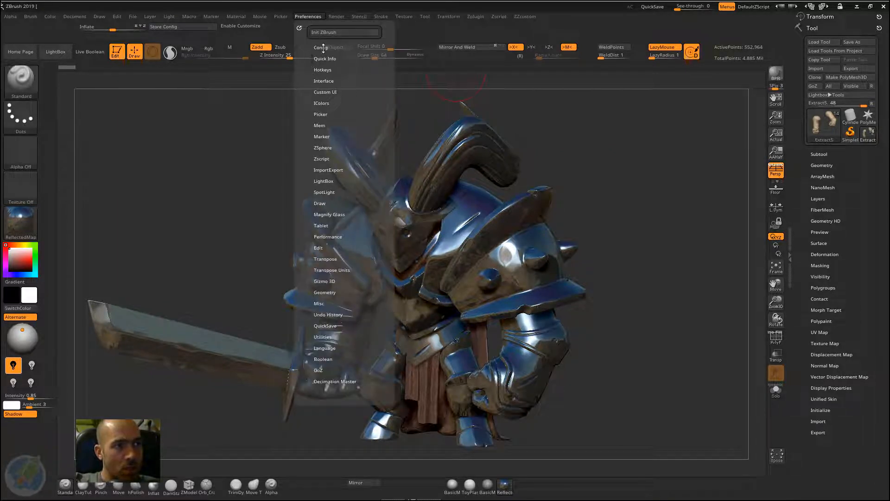
left_click(323, 48)
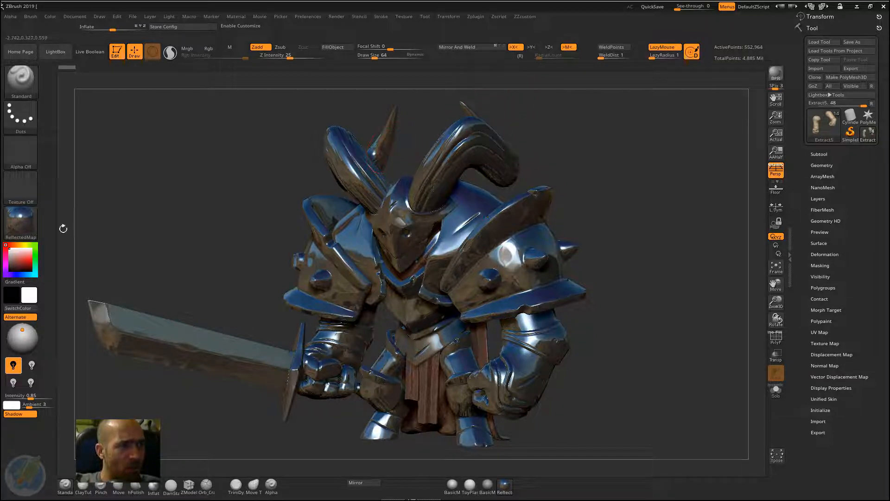
Browse the material library and apply the Gold MatCap material to the knight.
left_click(35, 219)
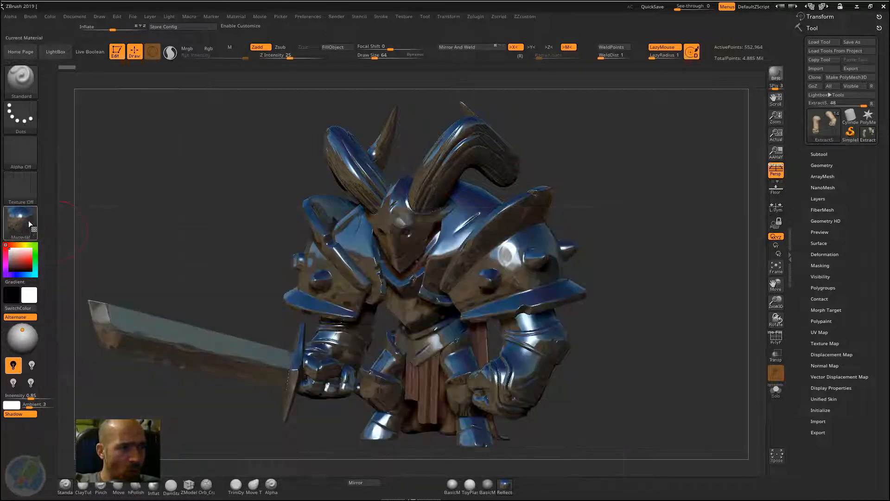
left_click(29, 221)
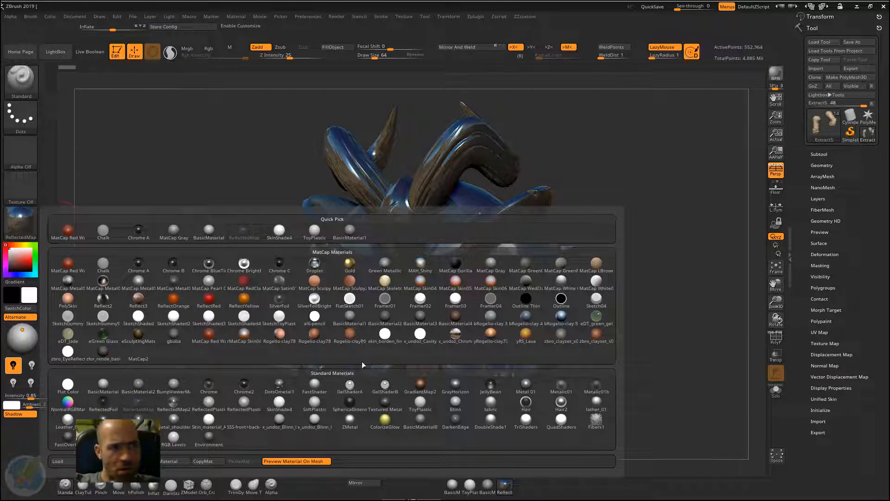
mouse_move(350, 327)
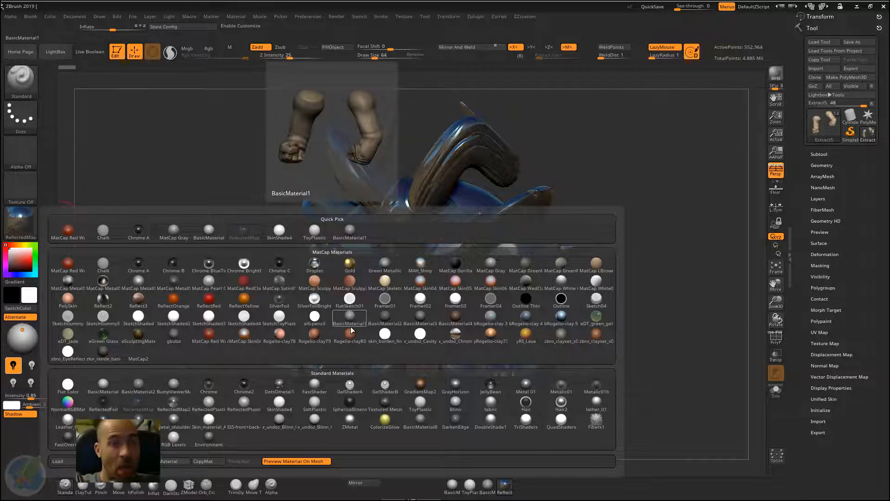
left_click(20, 226)
mouse_move(244, 295)
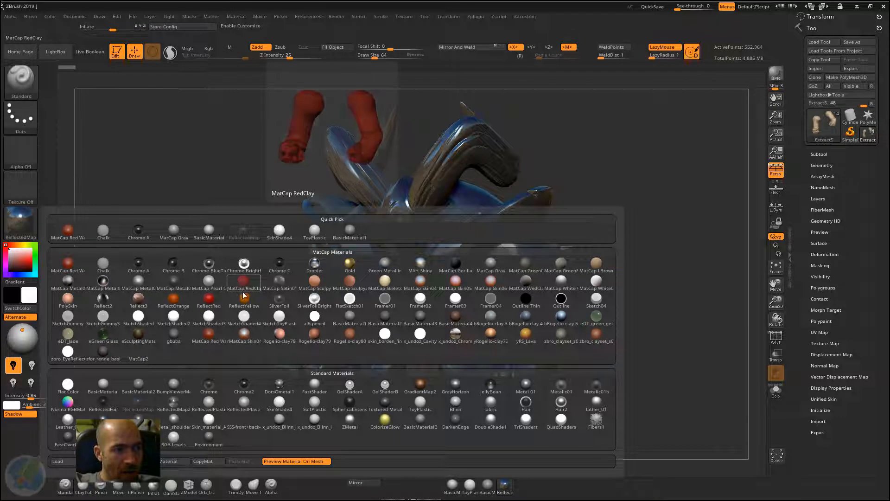
left_click(350, 265)
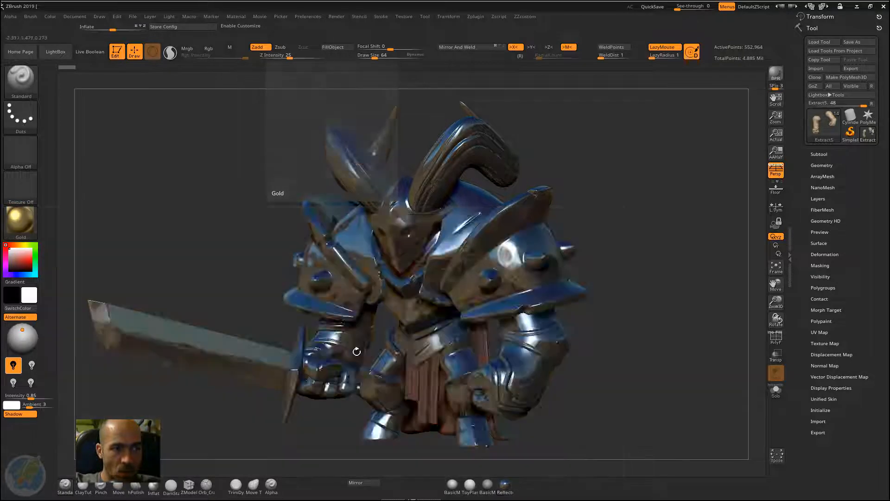
left_click_drag(662, 233, 649, 231)
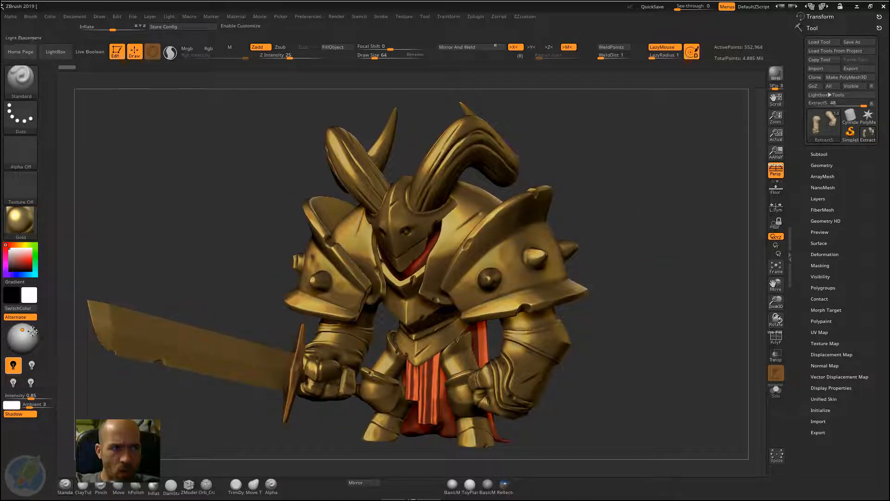
Test the lighting on the Gold material by moving the light placement and raising the light intensity to 1.33237.
left_click_drag(24, 331, 18, 342)
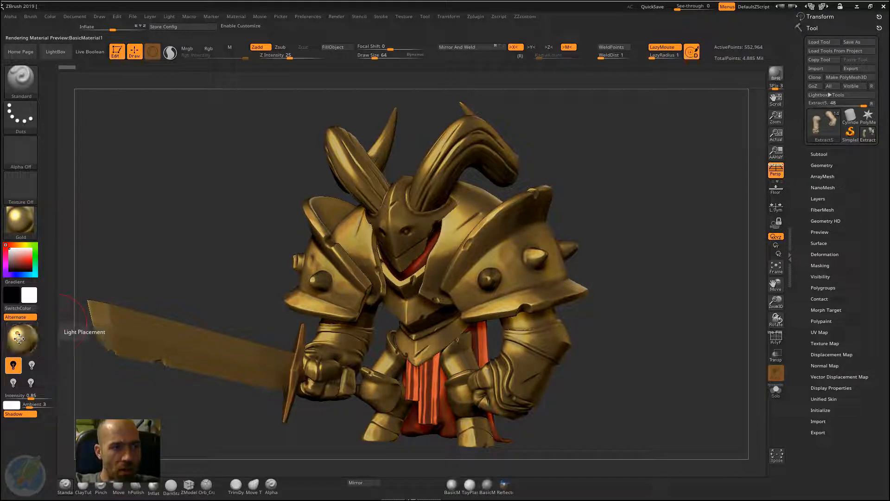
left_click_drag(26, 397, 36, 397)
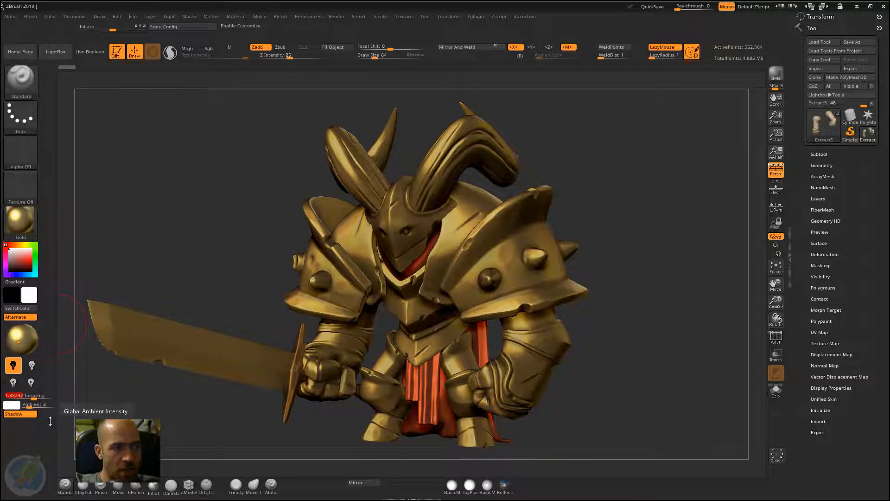
left_click_drag(19, 341, 18, 333)
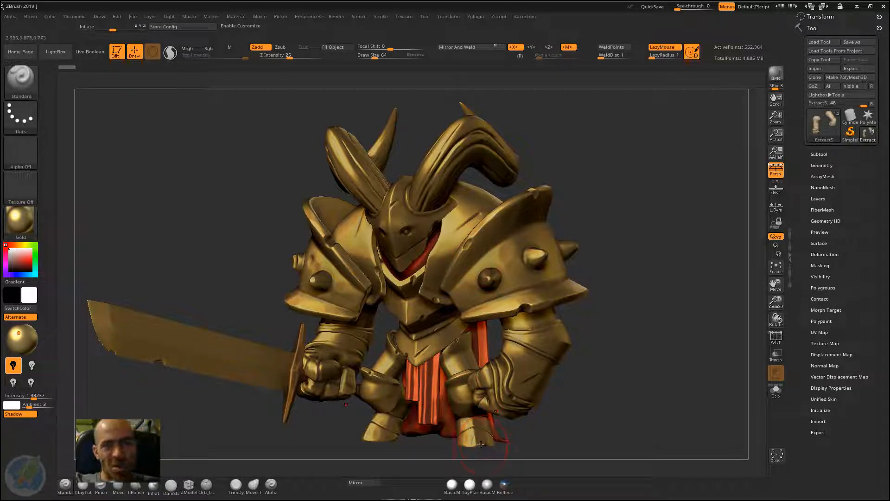
Apply BasicMaterial to the knight and lower the light intensity to about 0.68.
left_click(456, 484)
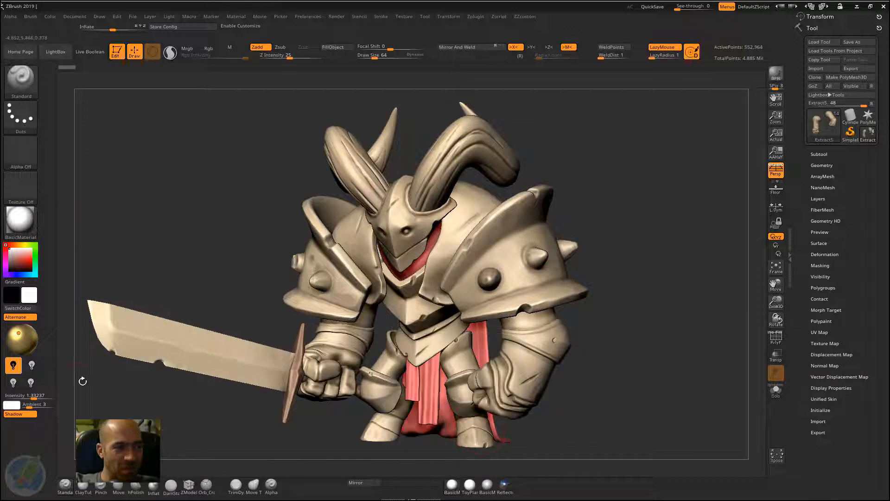
left_click_drag(33, 397, 29, 396)
left_click(27, 397)
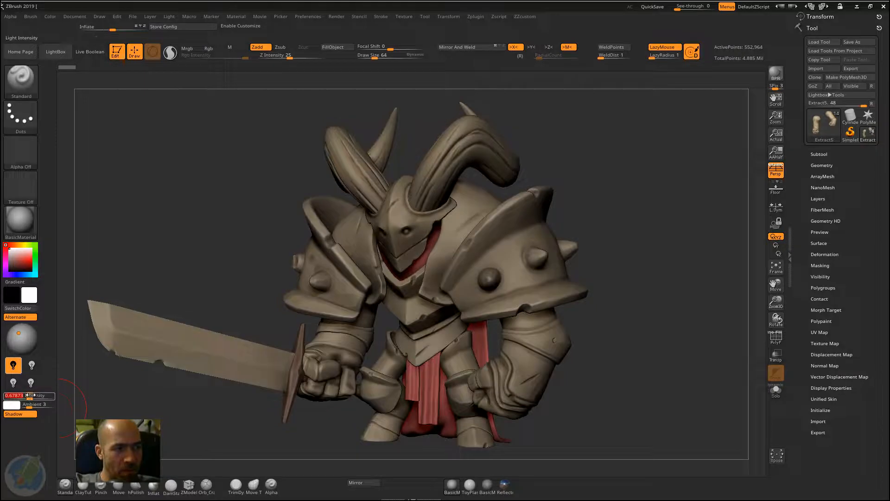
Try several light directions on the knight and leave the light near the center of the light placement sphere.
left_click(25, 336)
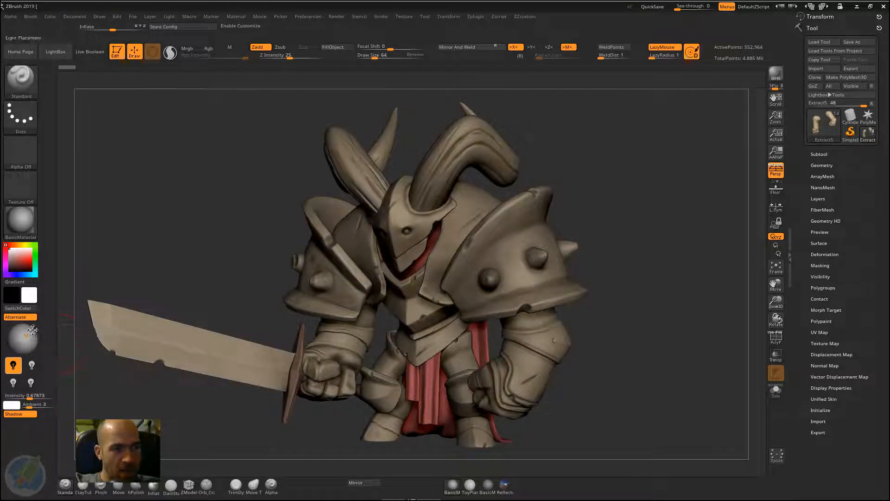
left_click(16, 339)
left_click(22, 338)
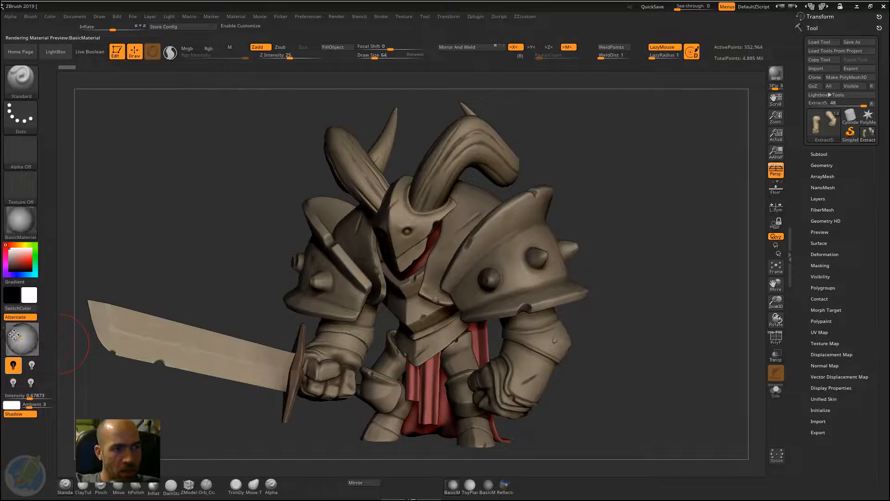
left_click(20, 334)
left_click(19, 331)
left_click(18, 331)
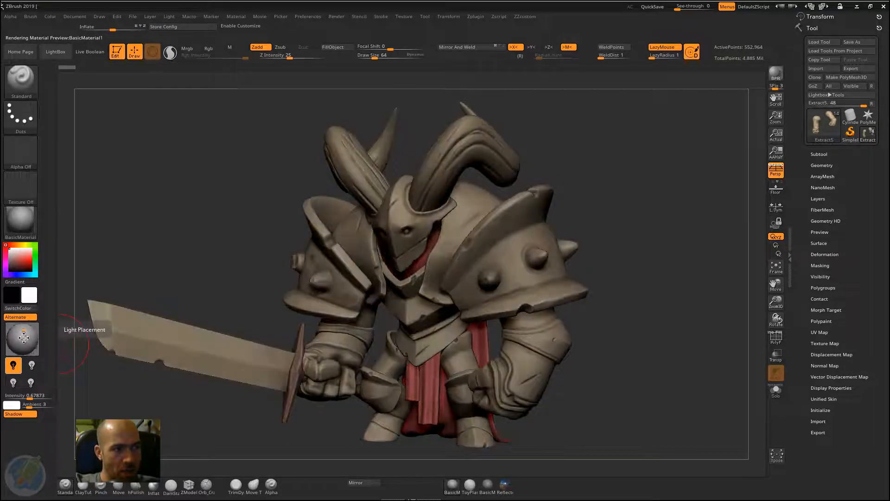
left_click(19, 331)
left_click_drag(24, 330, 20, 331)
left_click(22, 335)
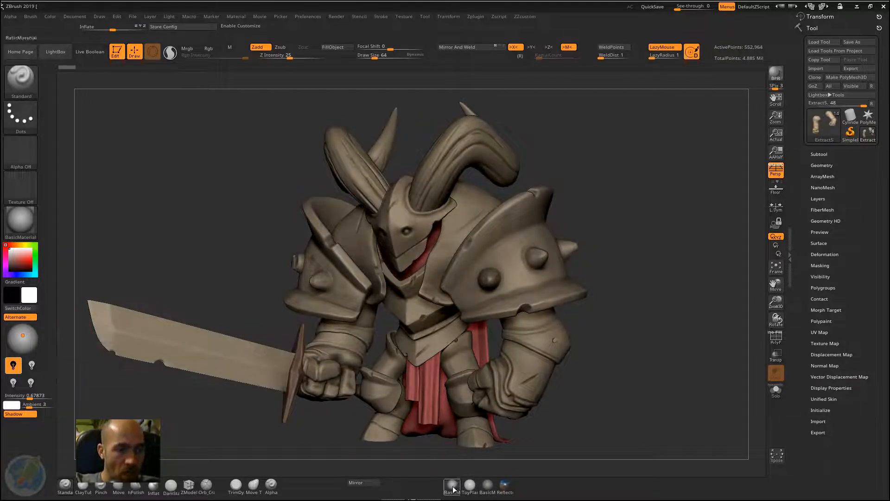
Preview the Rogelio-clay80 and ReflectOrange MatCap materials on the knight.
left_click(31, 224)
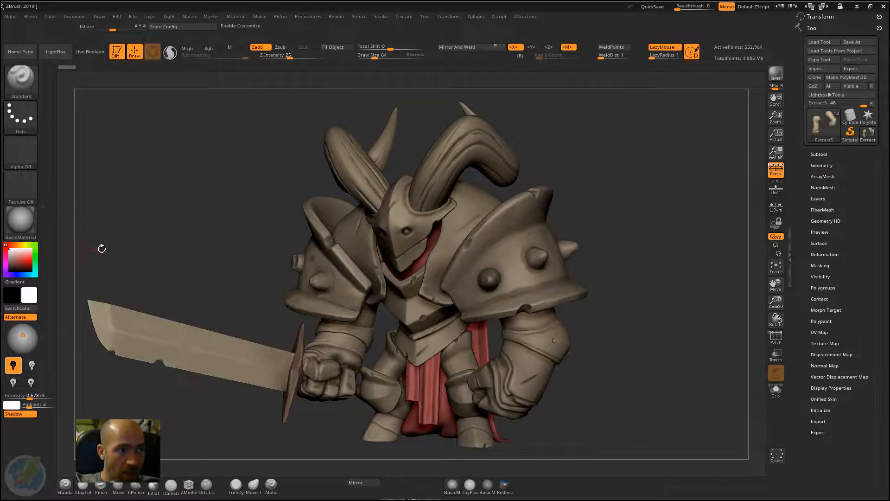
left_click(15, 225)
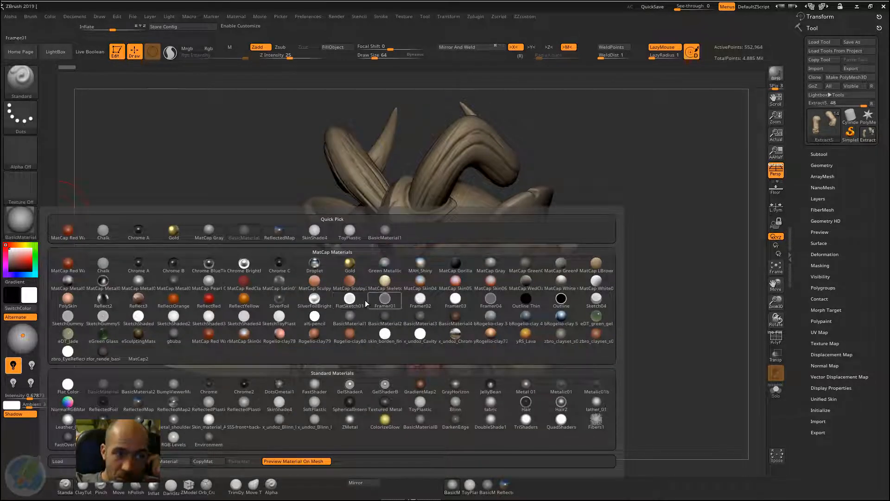
left_click(351, 335)
left_click(20, 220)
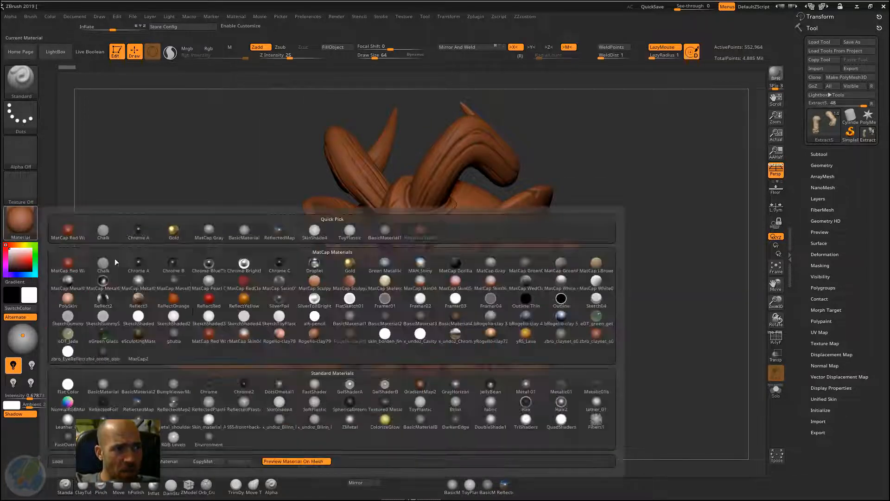
left_click(174, 299)
Preview the FlatSketch01 material and the black-and-white pencil MatCap on the knight.
left_click(24, 220)
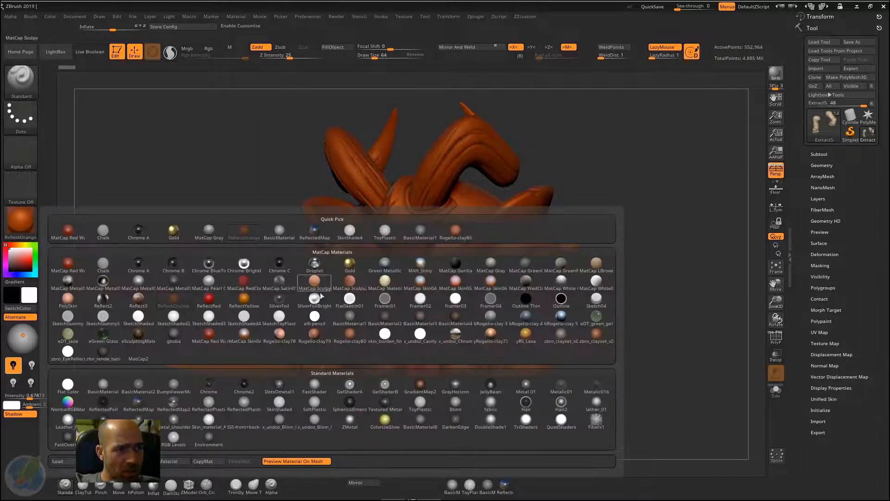
left_click(352, 304)
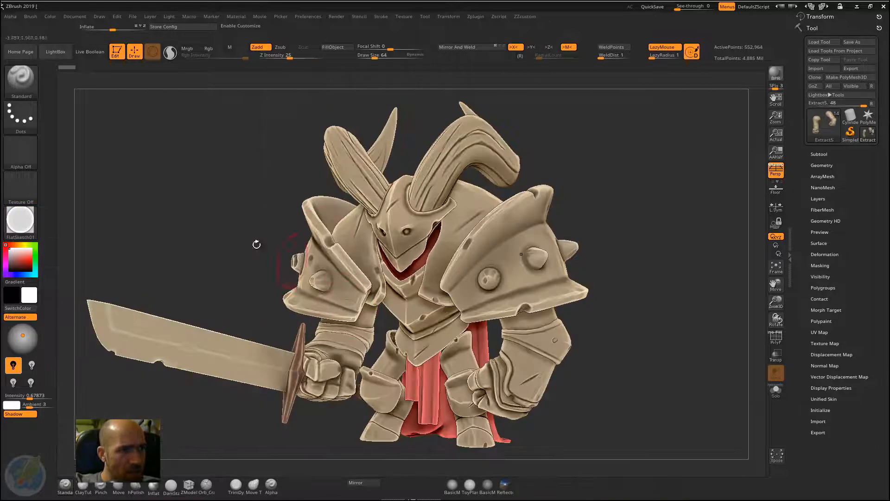
left_click(31, 227)
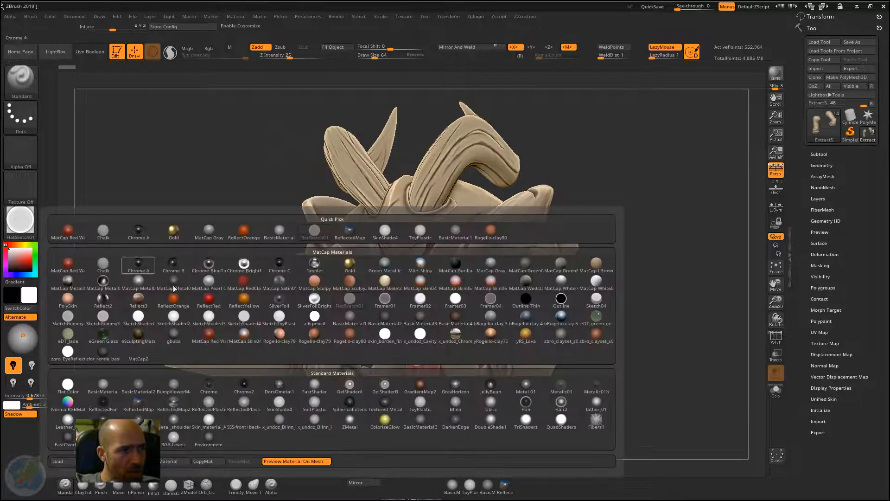
left_click(315, 318)
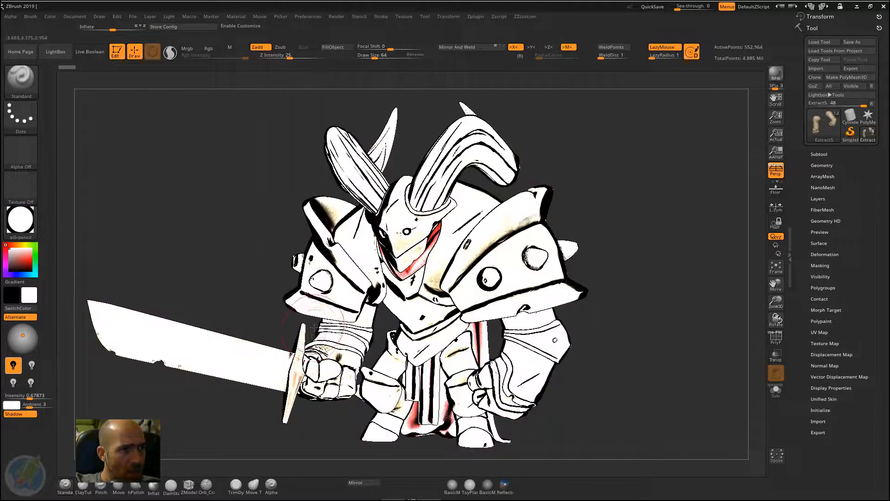
Return the knight to BasicMaterial and replace it with the Flat Color material.
left_click(30, 227)
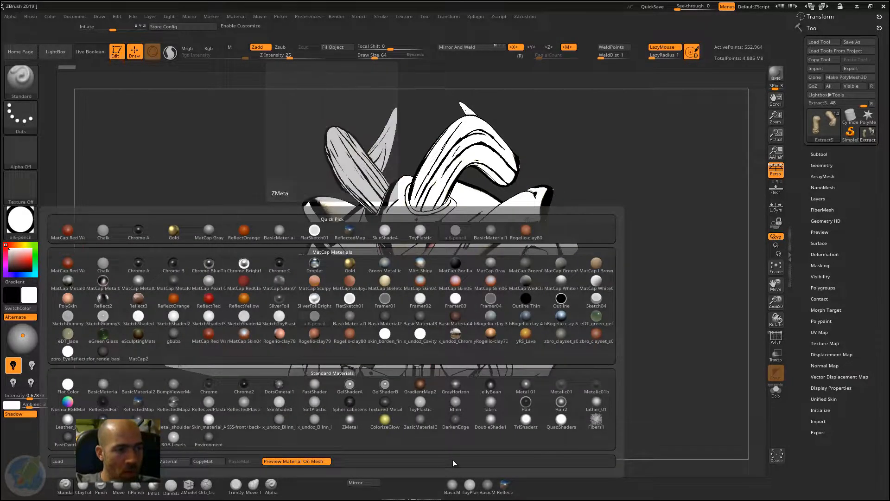
left_click(103, 388)
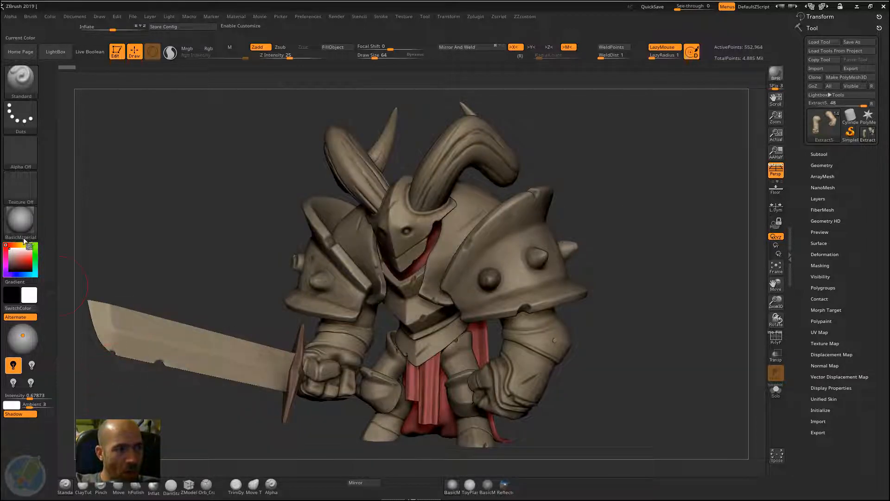
left_click(21, 220)
left_click(91, 413)
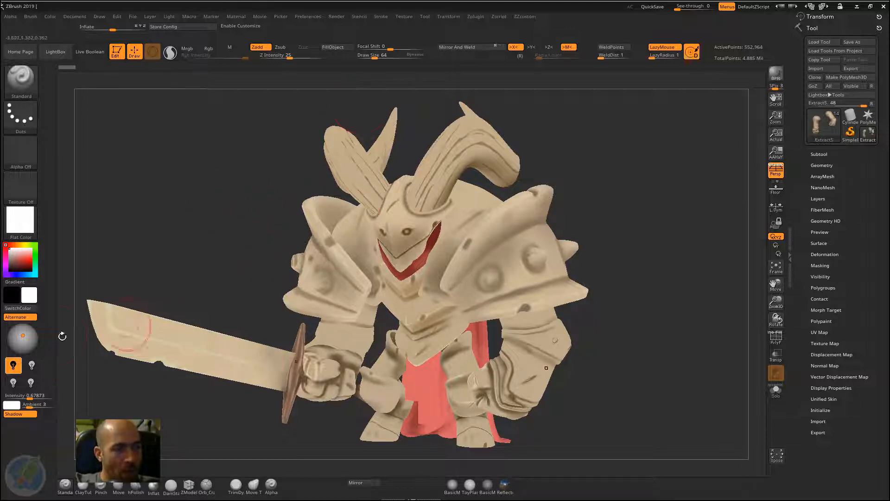
Try different light positions on the knight while it uses the Flat Color material.
left_click(14, 332)
left_click_drag(21, 336, 24, 338)
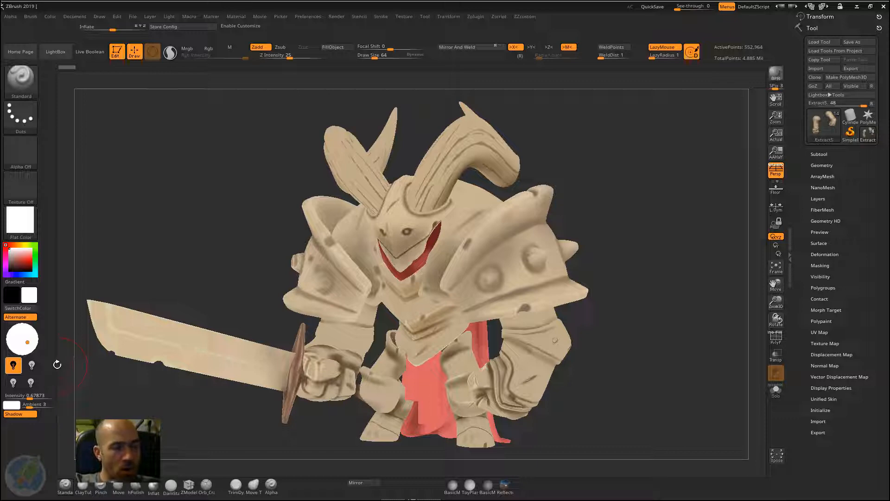
Show the subtool list and turn off polypaint display for all of the knight's subtools.
left_click(819, 154)
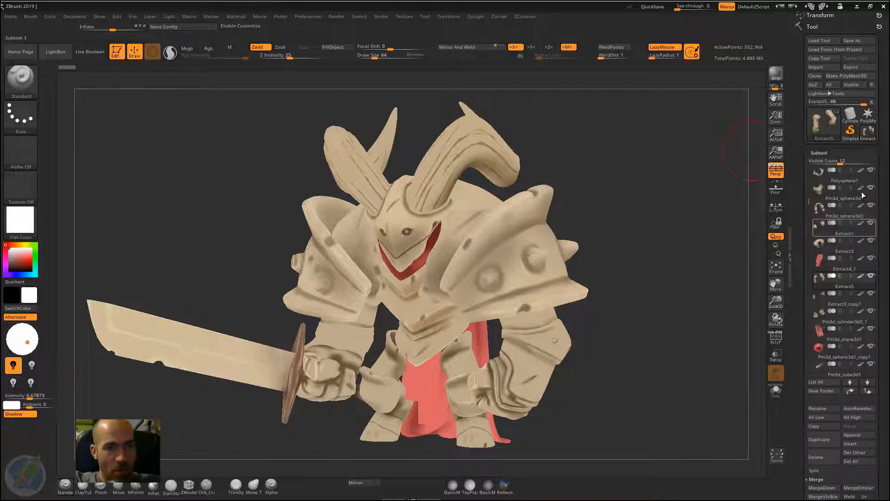
mouse_move(835, 188)
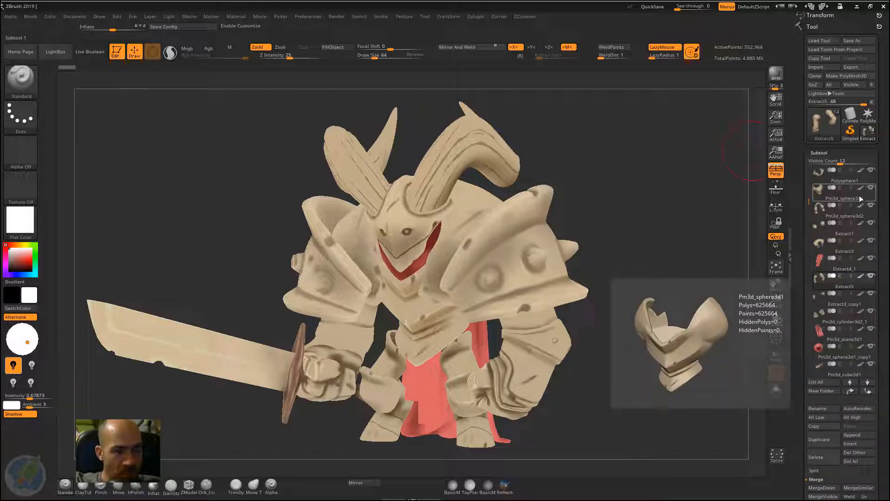
key("shift")
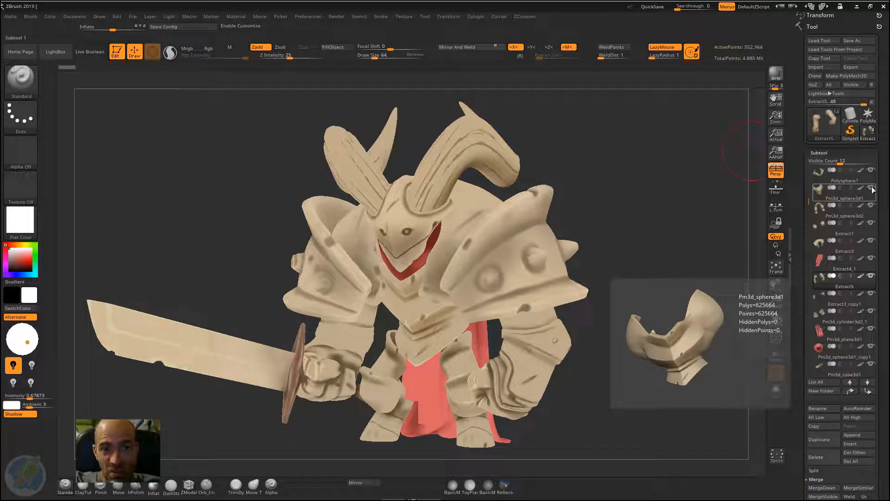
key("shift")
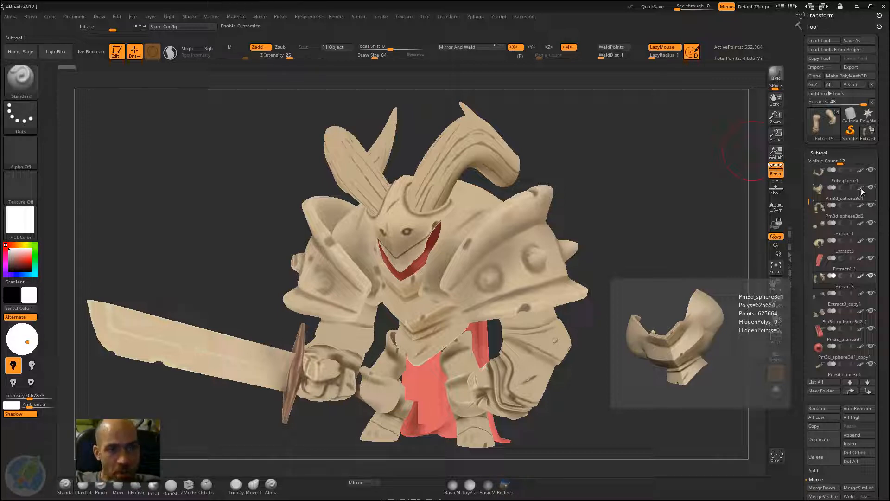
left_click(860, 188, "shift")
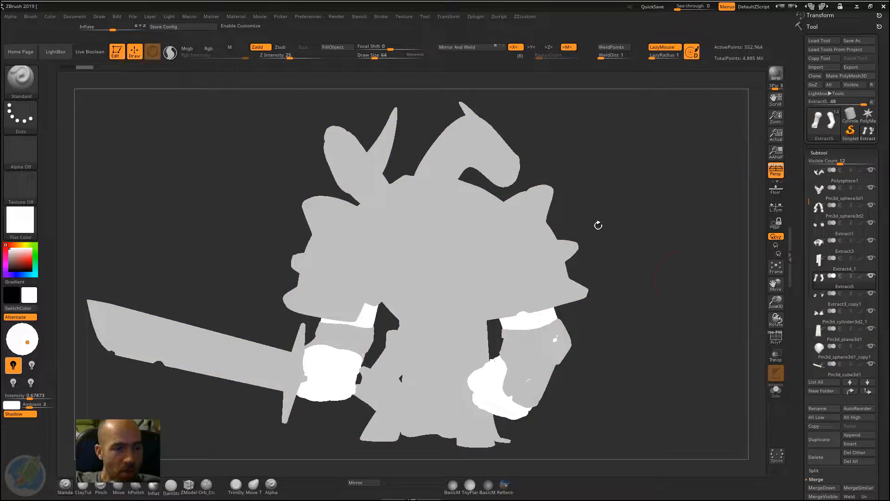
Pick a light grey main colour and turn polypaint display back on for all subtools.
left_click(25, 260)
left_click_drag(25, 260, 5, 240)
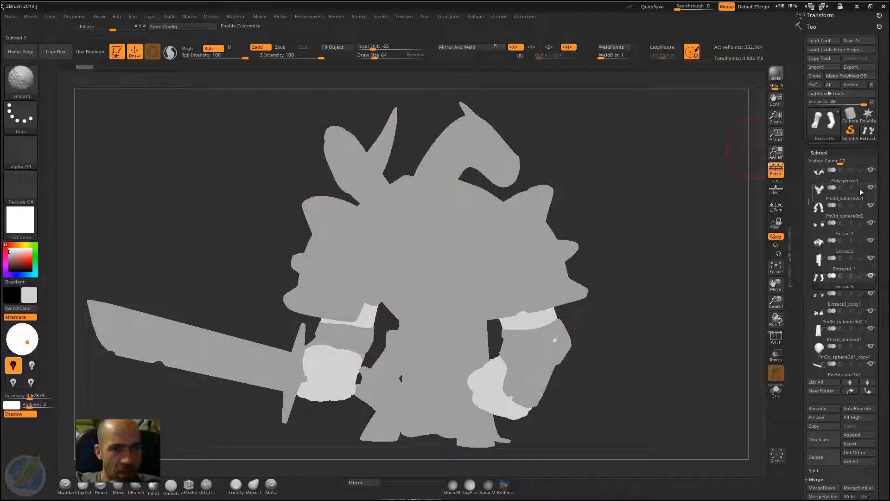
left_click(860, 276, "shift")
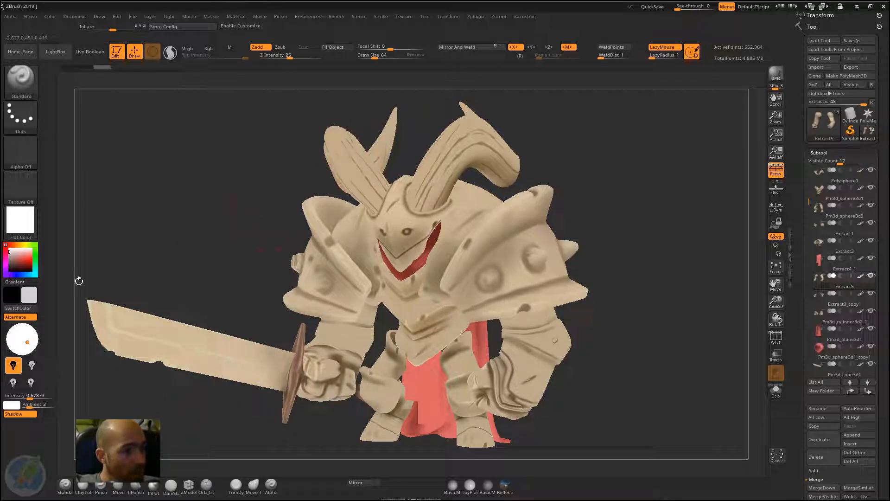
Switch the knight's material from Flat Color to the standard BasicMaterial.
left_click(20, 220)
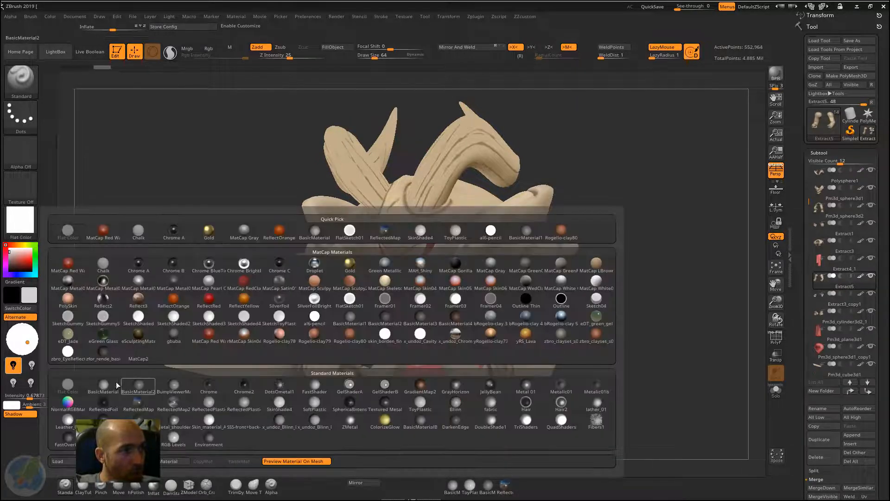
left_click(128, 384)
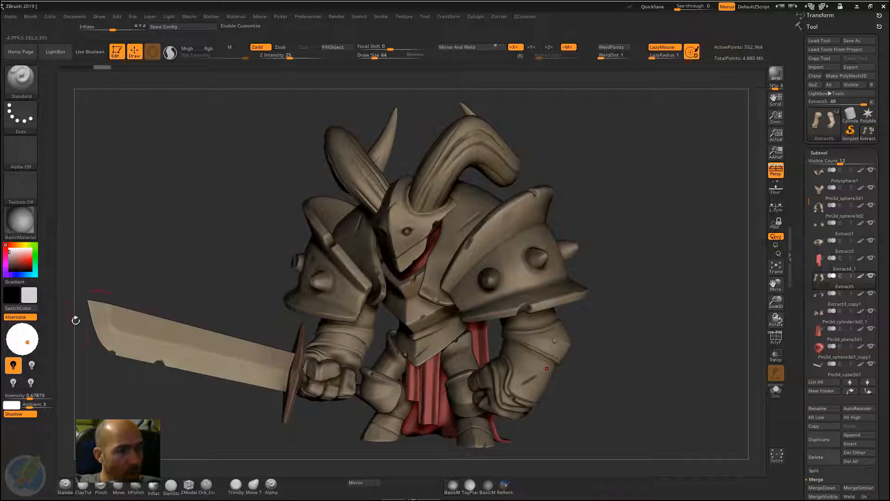
Move the light to the upper middle of the light placement sphere and set its intensity to about 1.08.
left_click_drag(28, 338, 21, 330)
left_click_drag(30, 396, 32, 396)
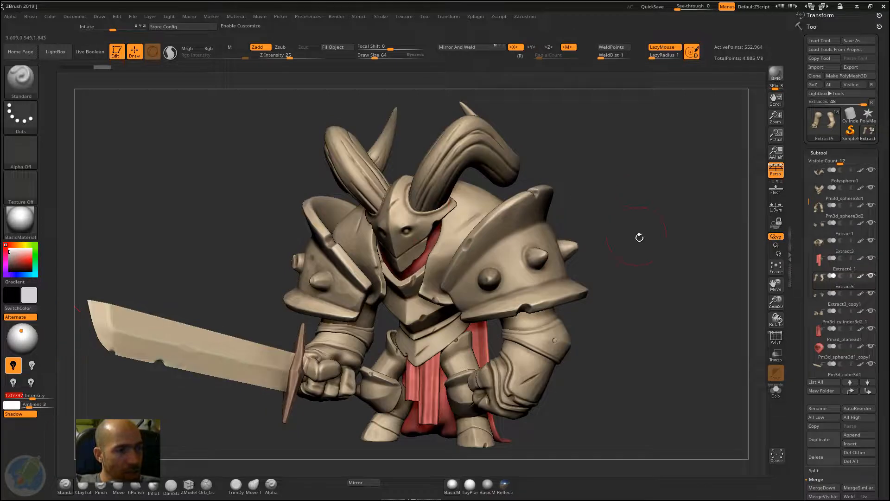
left_click_drag(643, 247, 640, 254)
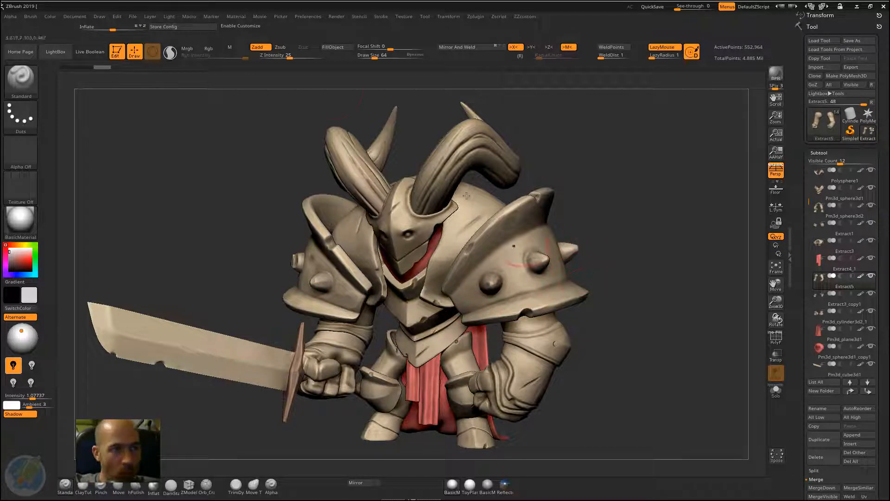
Dock the Material palette in the side tray, collapse Zplugin and expand the Modifiers of BasicMaterial.
left_click(235, 17)
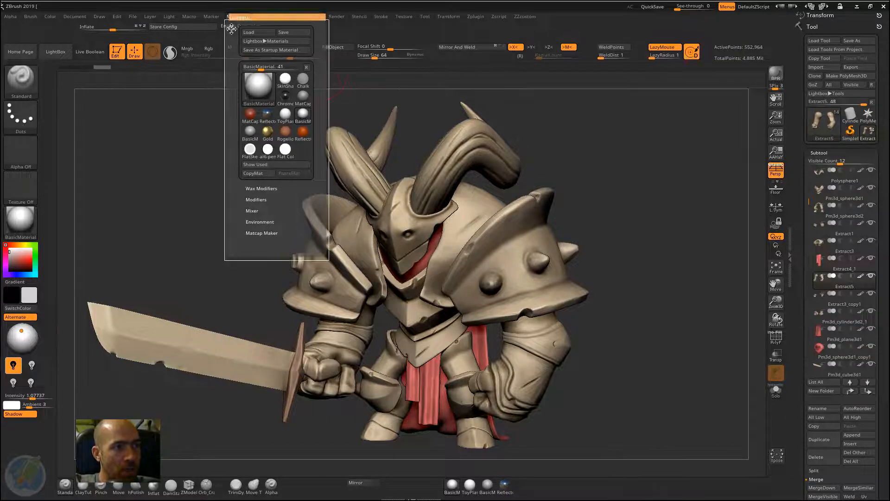
left_click(230, 28)
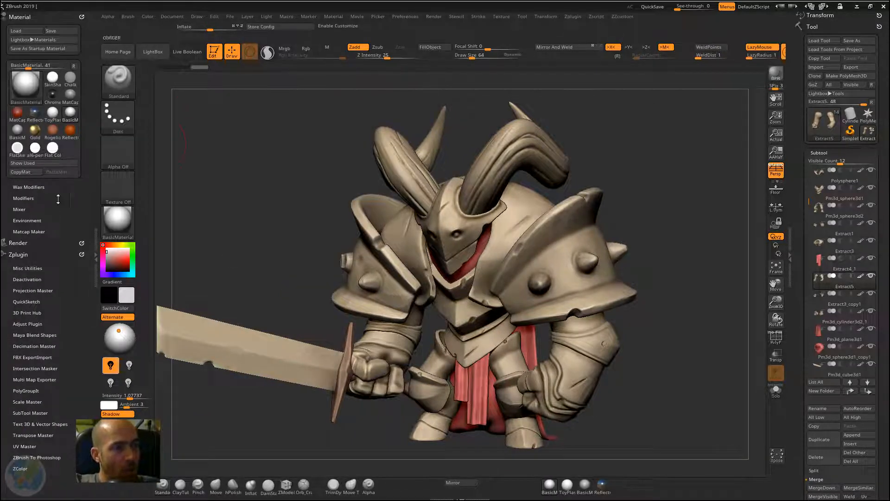
left_click(27, 253)
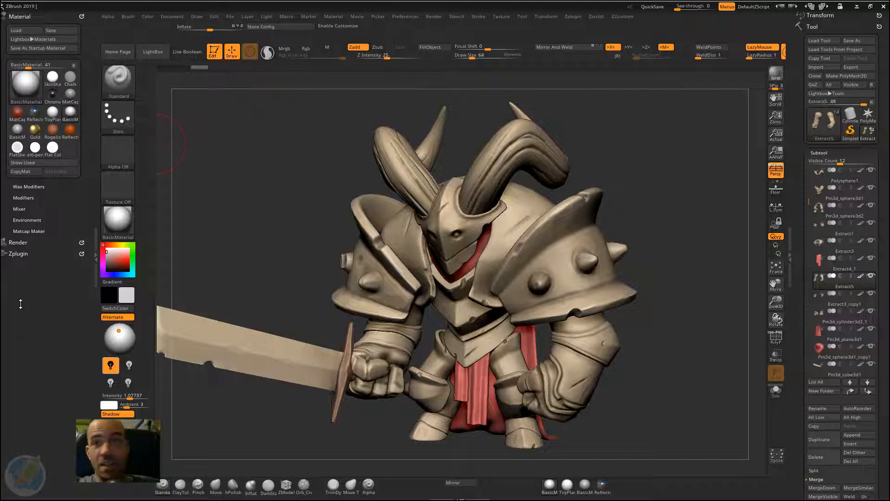
left_click(23, 198)
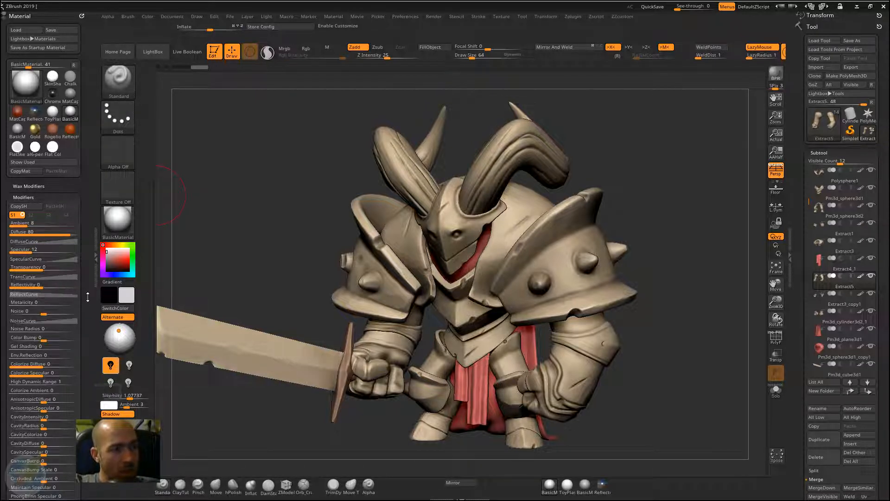
Adjust BasicMaterial's shading to Ambient 23, Diffuse 80 and Specular 8.
left_click_drag(88, 342, 85, 243)
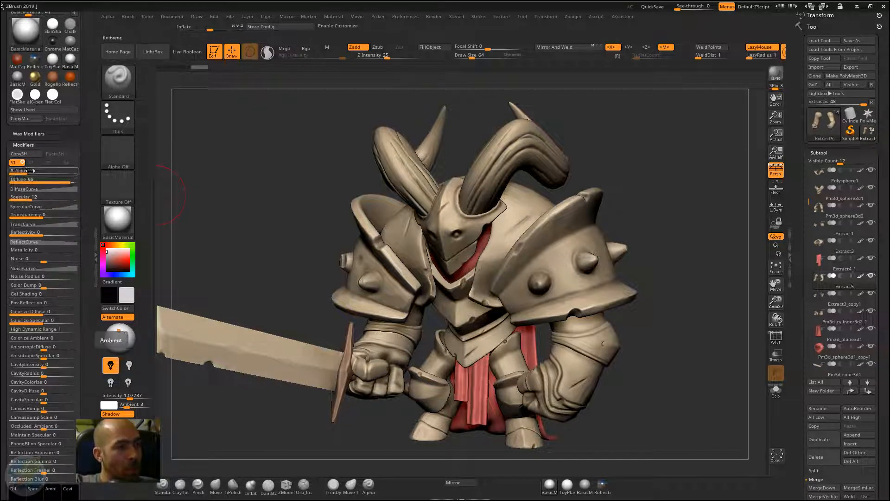
left_click_drag(34, 172, 41, 172)
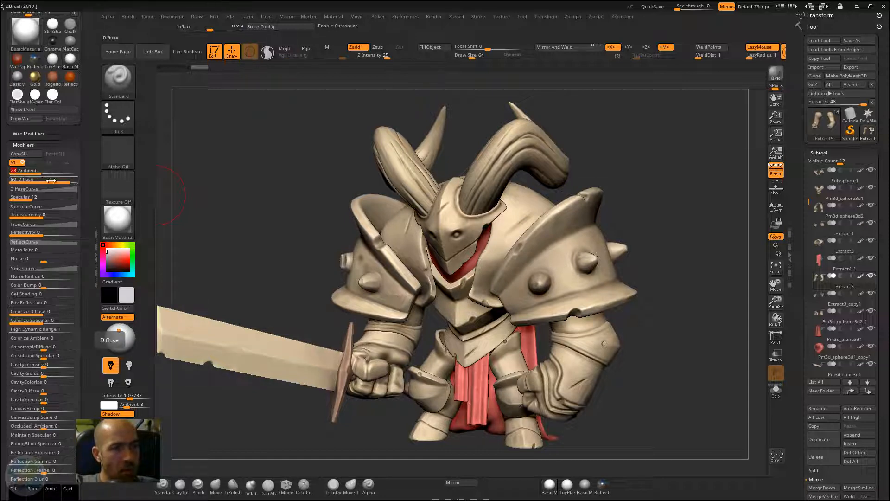
mouse_move(70, 180)
left_mouse_down()
mouse_move(54, 183)
mouse_move(70, 181)
mouse_move(59, 199)
mouse_move(25, 210)
left_mouse_up()
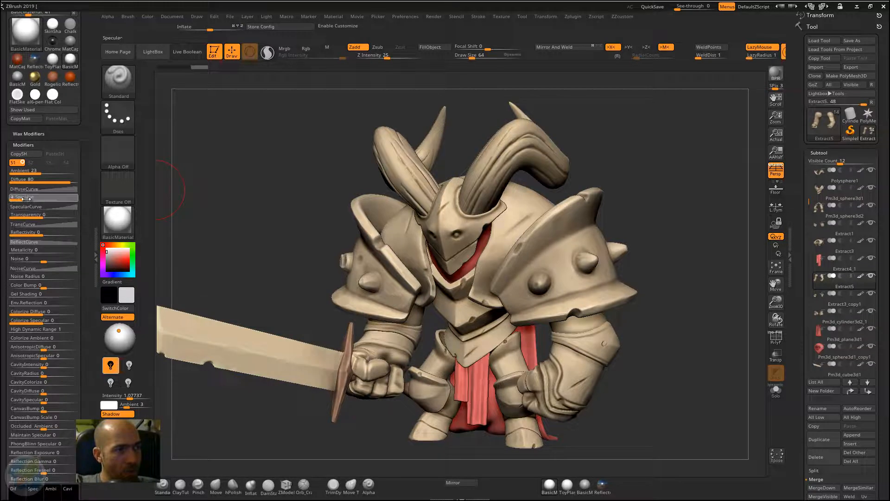
left_click_drag(26, 198, 28, 198)
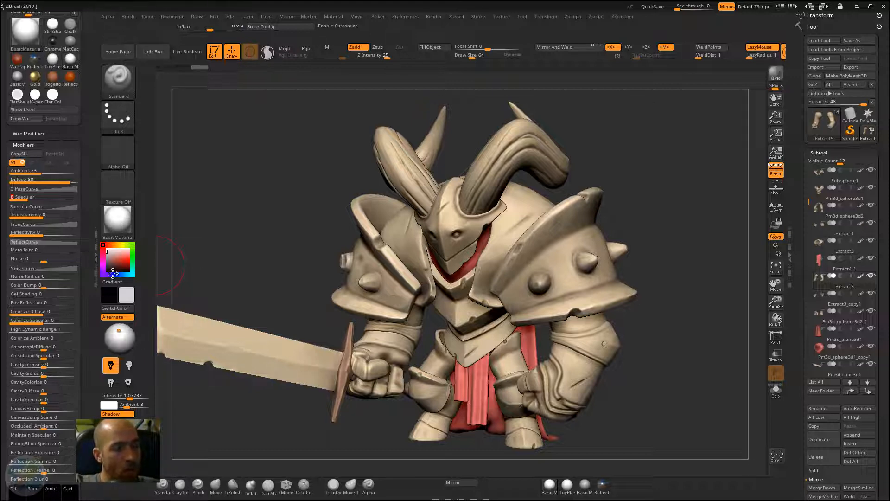
left_click(123, 231)
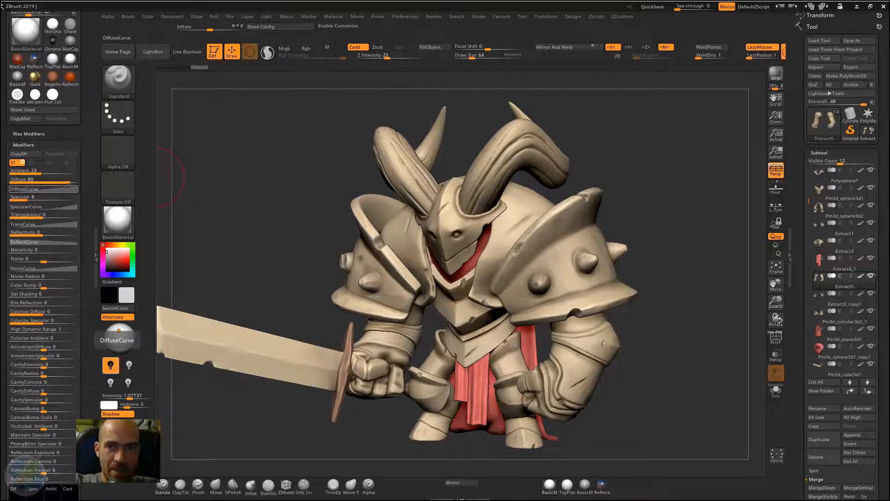
Expand the Mixer settings of BasicMaterial and set the Outline strength to about 0.43.
scroll(84, 145, "up", 3)
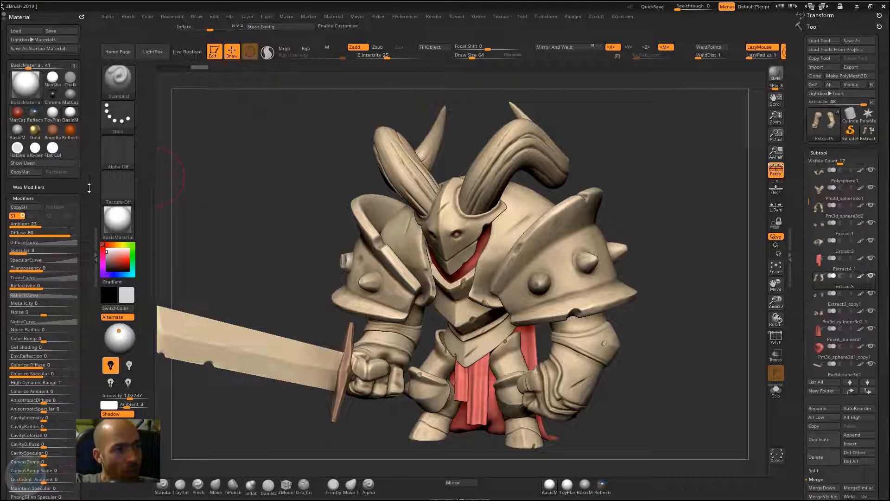
scroll(92, 204, "down", 2)
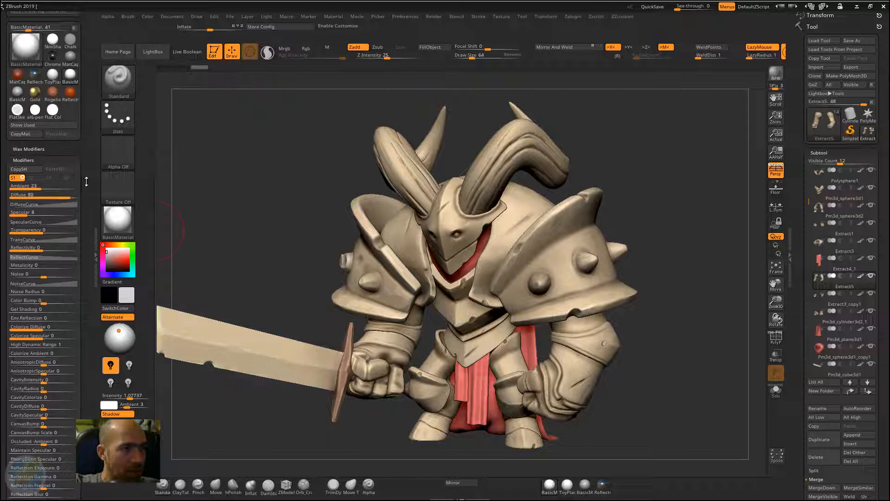
scroll(55, 209, "down", 12)
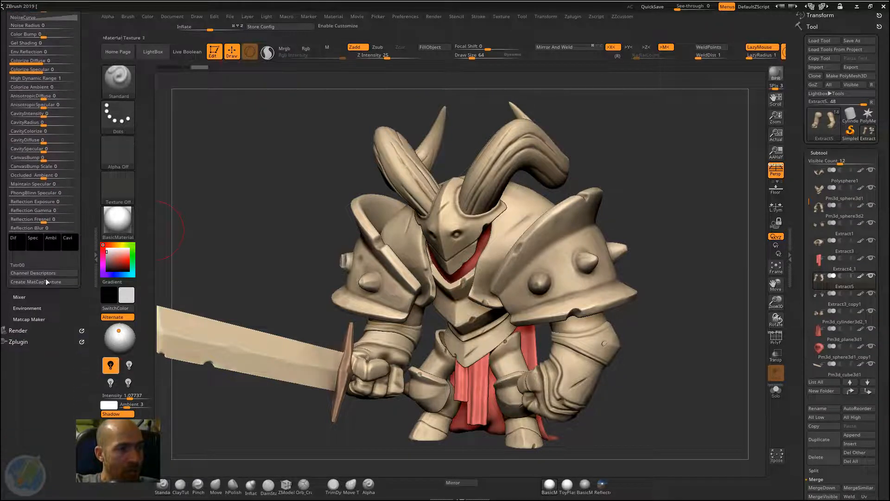
left_click_drag(26, 302, 26, 300)
left_click(19, 295)
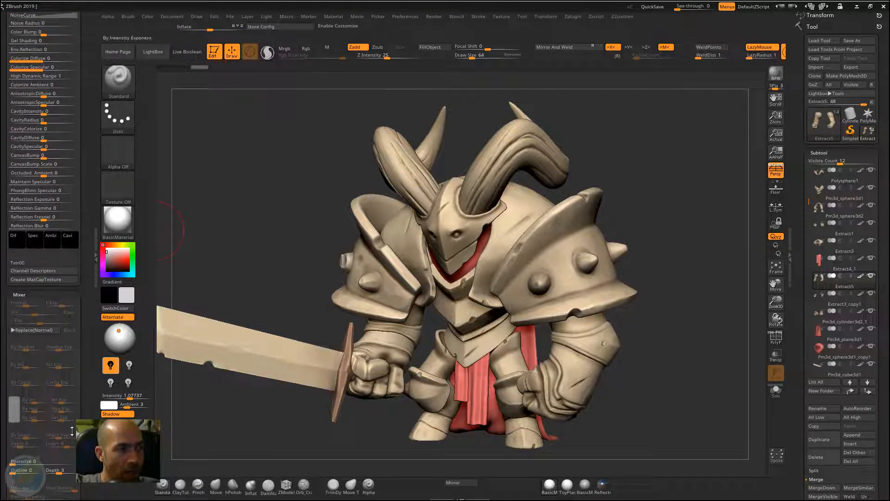
left_click_drag(15, 473, 20, 471)
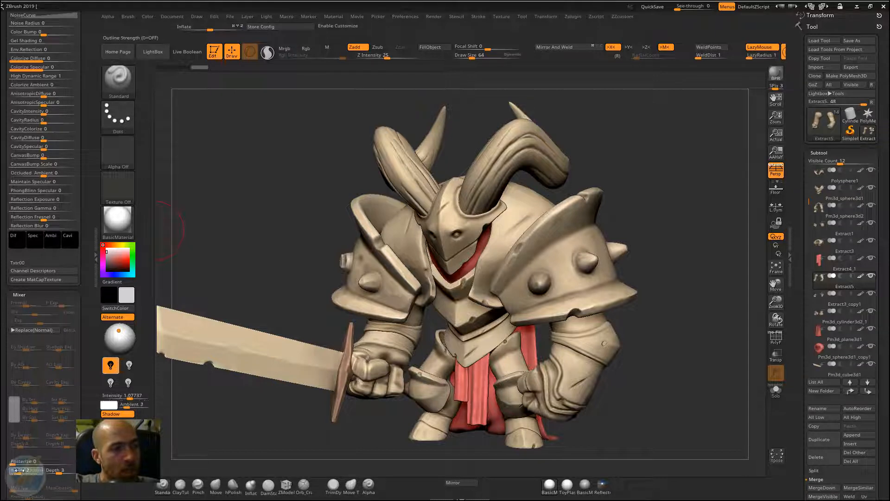
left_click(20, 470)
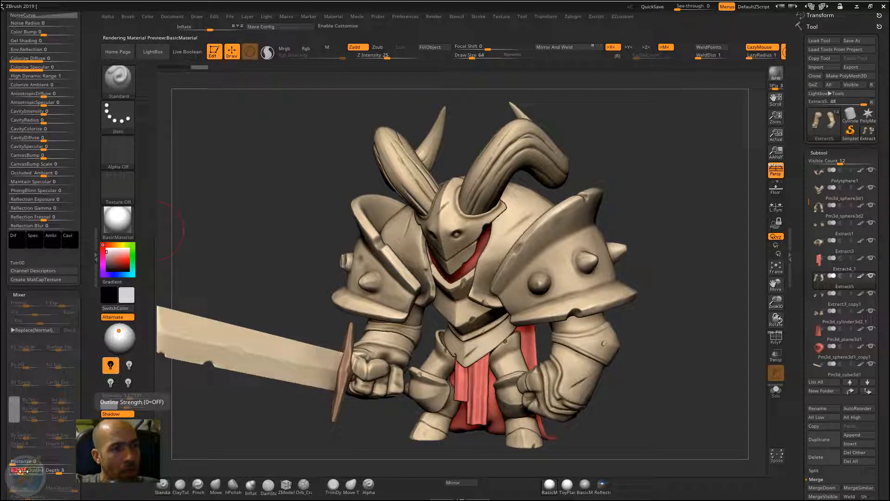
left_click_drag(19, 470, 26, 471)
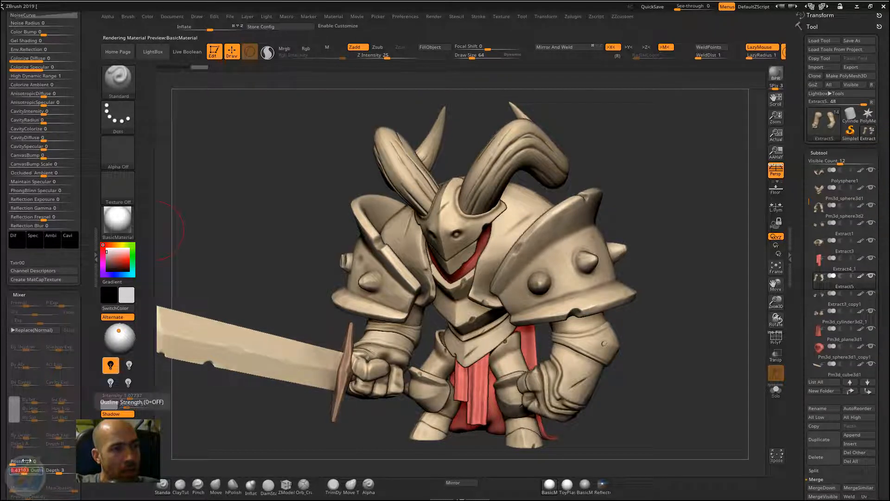
Inspect the outlined knight, set the Outline strength to 0 for comparison and restore it to about 0.43.
left_click_drag(87, 290, 88, 277)
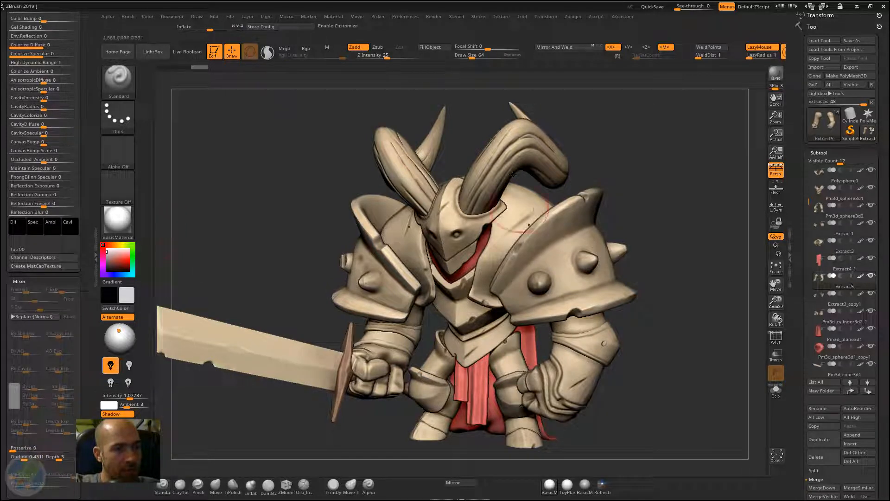
mouse_move(650, 152)
left_mouse_down()
mouse_move(630, 160)
mouse_move(639, 161)
left_mouse_up()
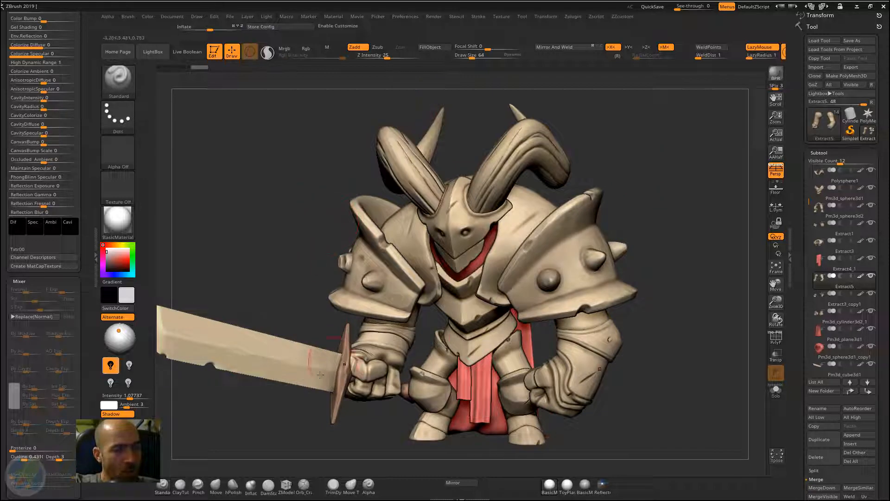
left_click(23, 460)
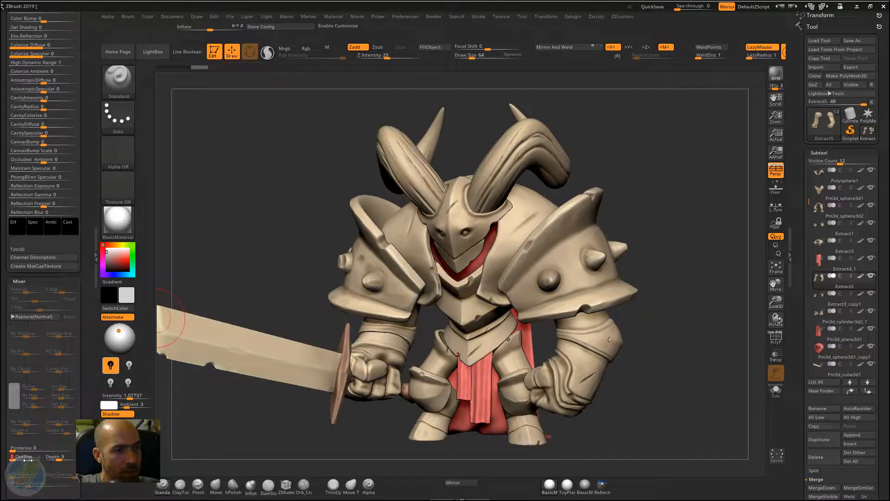
left_click(24, 459)
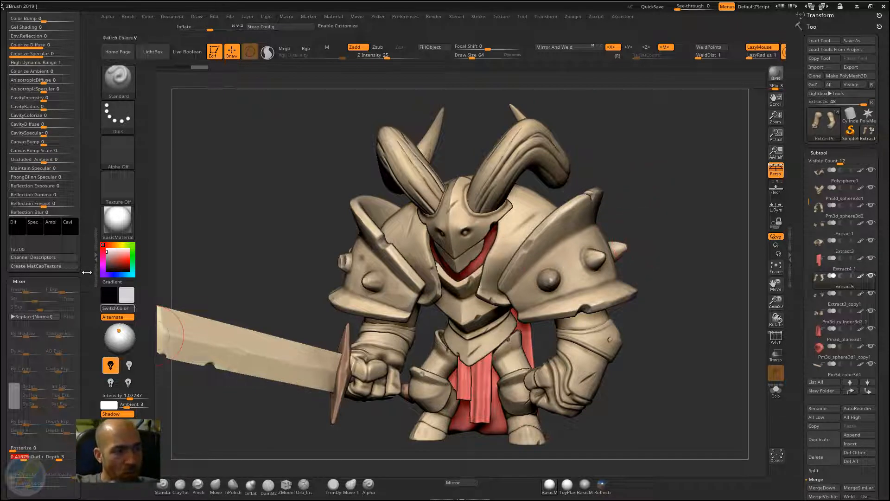
Start saving the modified BasicMaterial as a ZMaterial file and choose the Absolute beginners Zbrush course folder on the Desktop.
left_click_drag(89, 191, 87, 266)
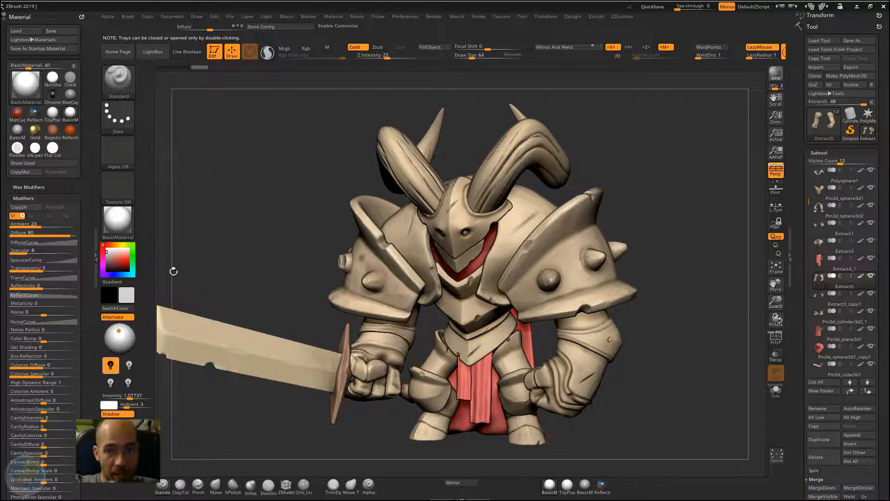
left_click(122, 221)
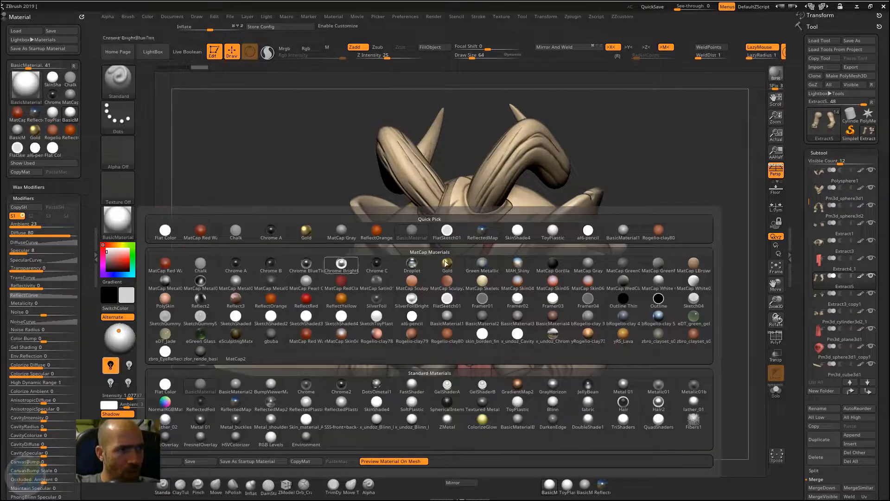
left_click(202, 460)
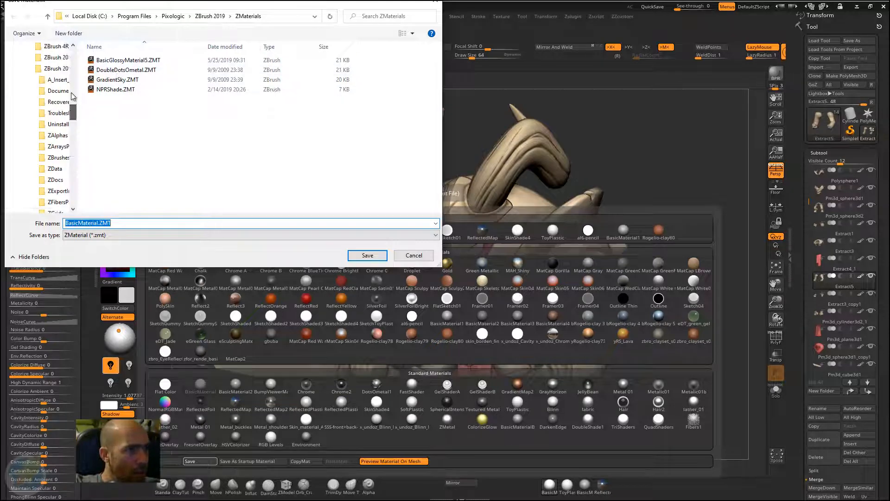
scroll(69, 102, "up", 10)
left_click(50, 132)
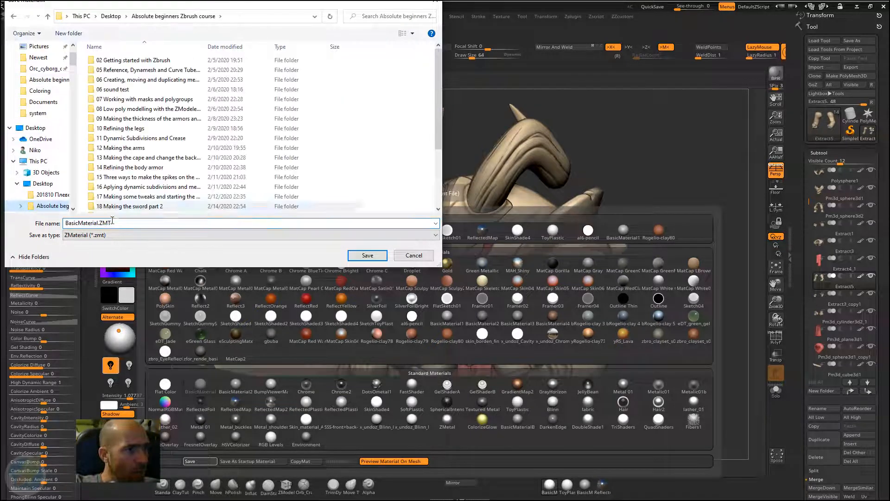
Name the material file BasicMaterialNZMT and save it.
left_click(118, 225)
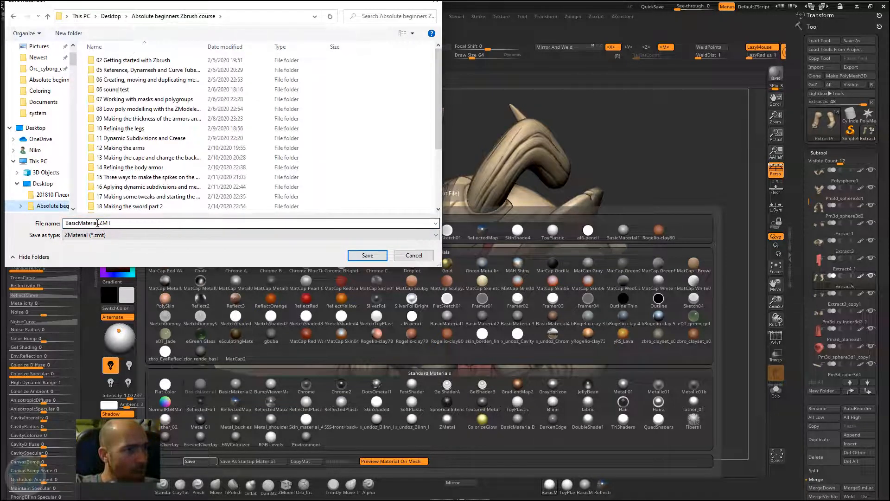
left_click(97, 223)
left_click_drag(97, 223, 99, 224)
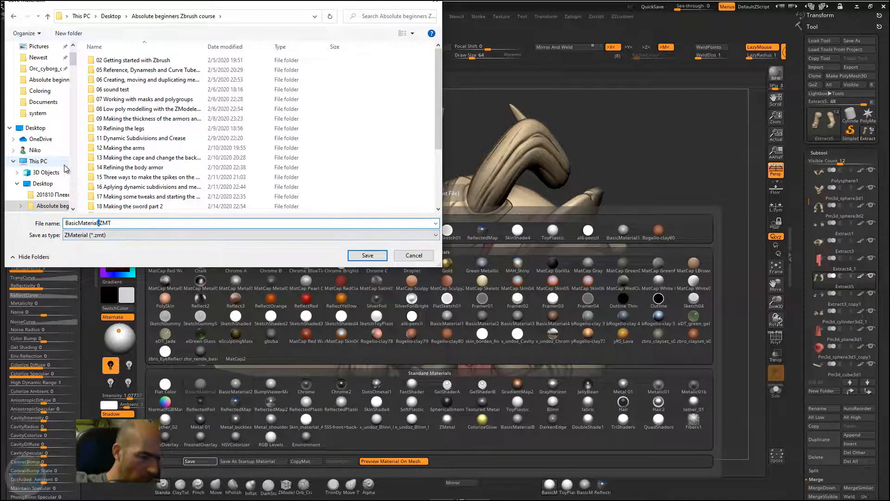
type("N")
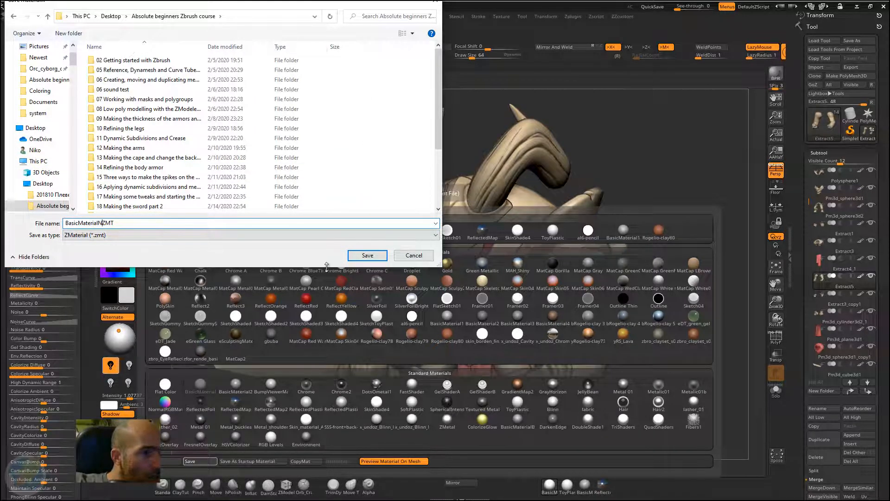
left_click(366, 255)
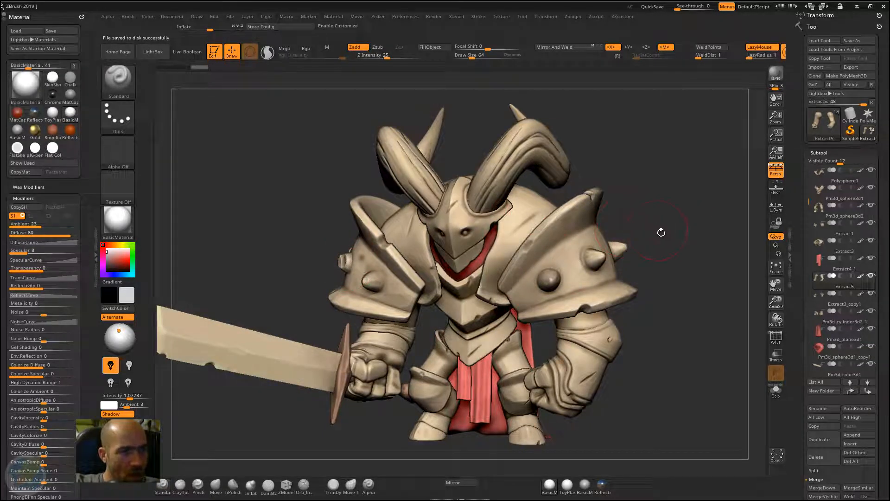
Try a near-white Cavi color in the Modifiers of BasicMaterialNZMT and reset it to black.
left_click_drag(661, 232, 282, 221)
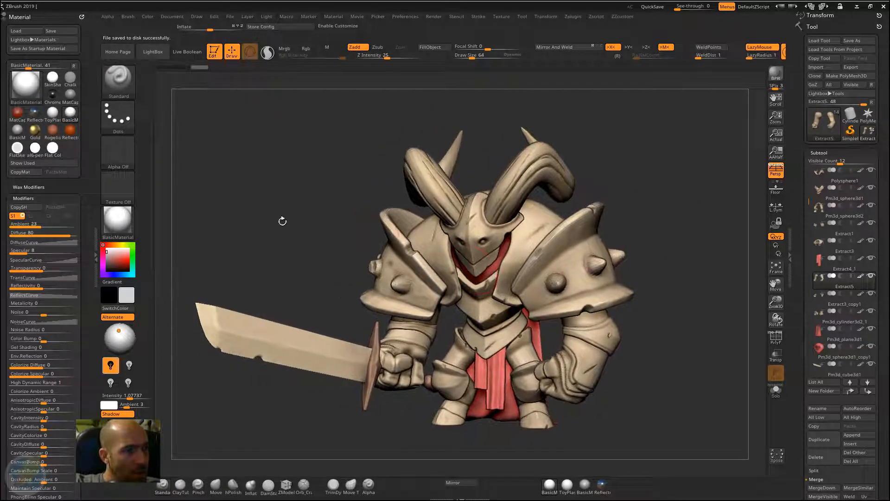
mouse_move(123, 220)
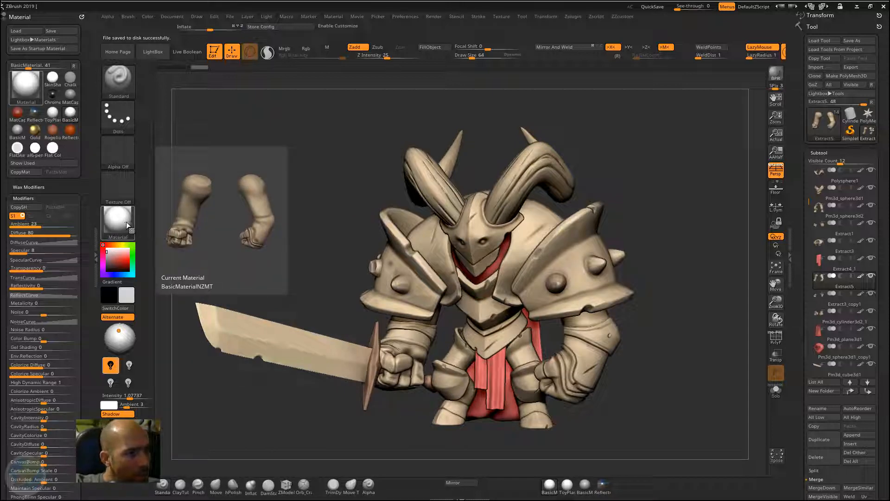
left_click_drag(653, 191, 622, 164)
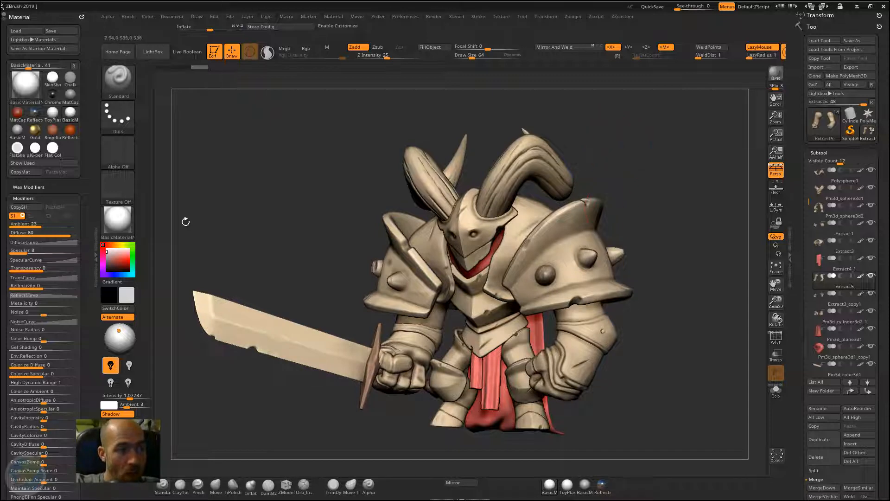
left_click(35, 197)
left_click(20, 209)
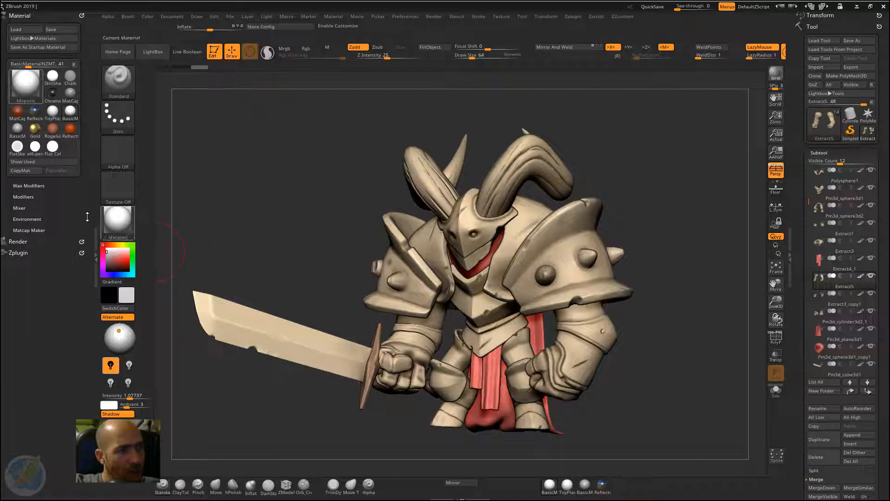
left_click(24, 197)
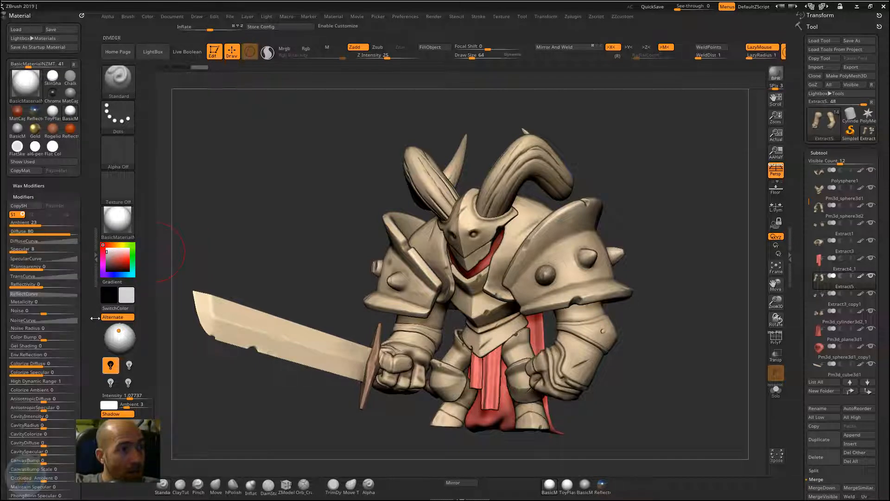
scroll(69, 278, "down", 5)
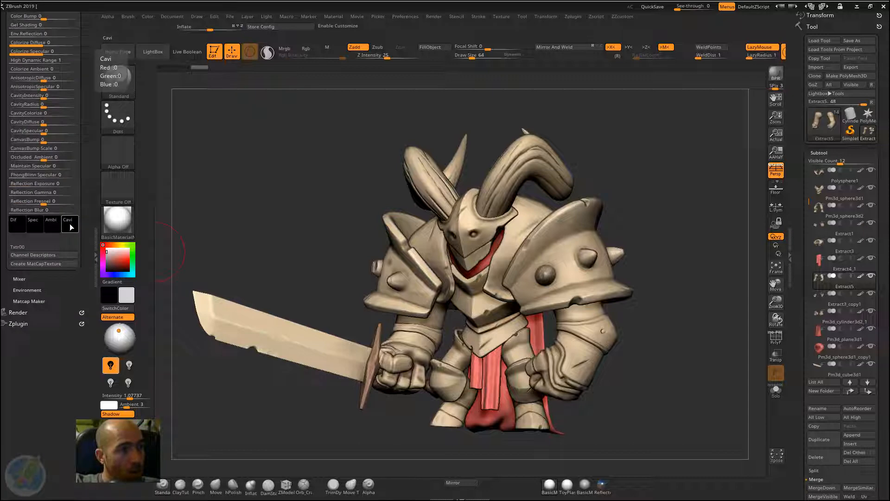
left_click(76, 226)
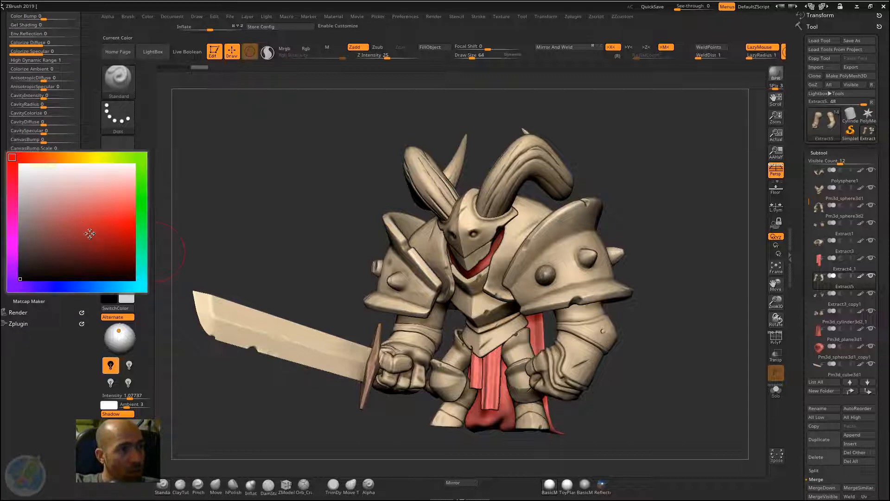
left_click(113, 176)
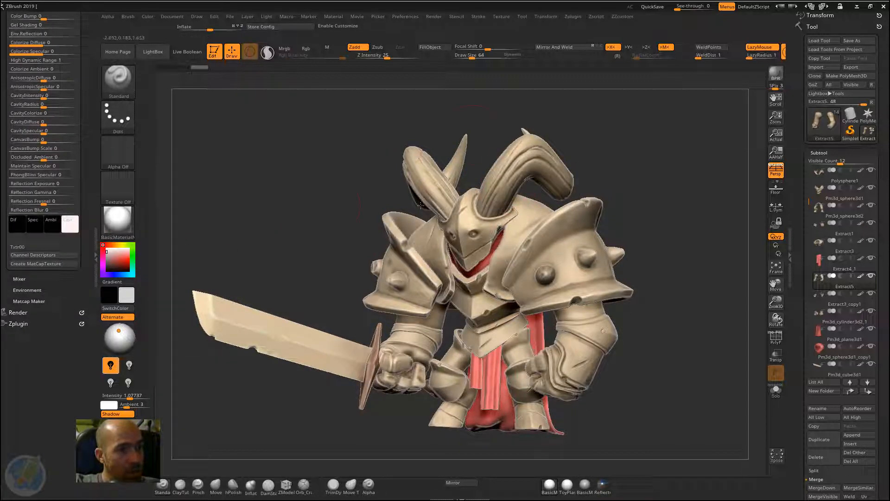
left_click(75, 227)
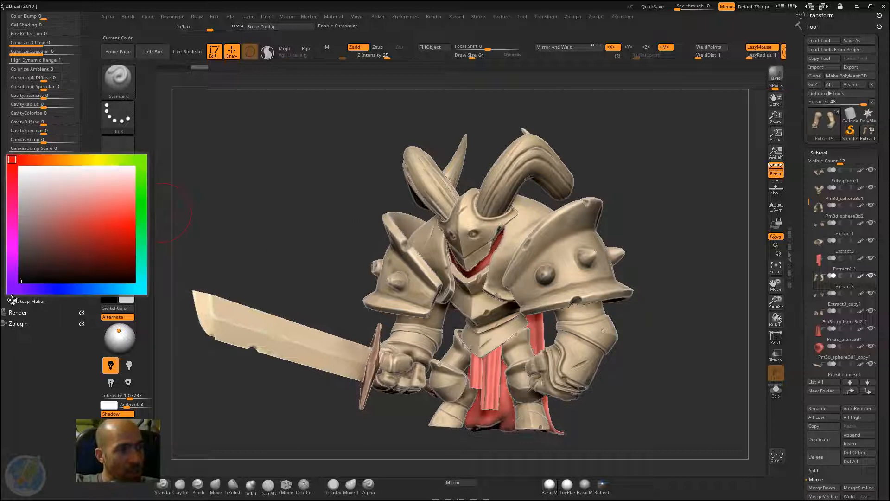
left_click(70, 226)
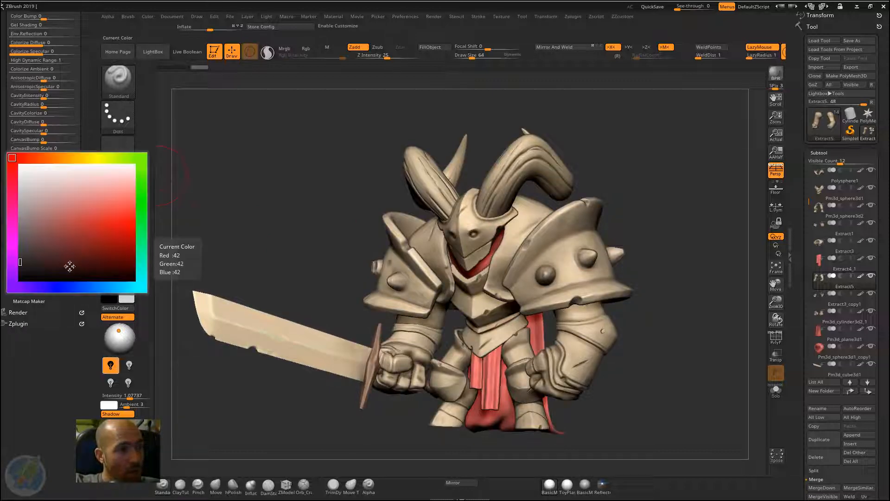
left_click(19, 280)
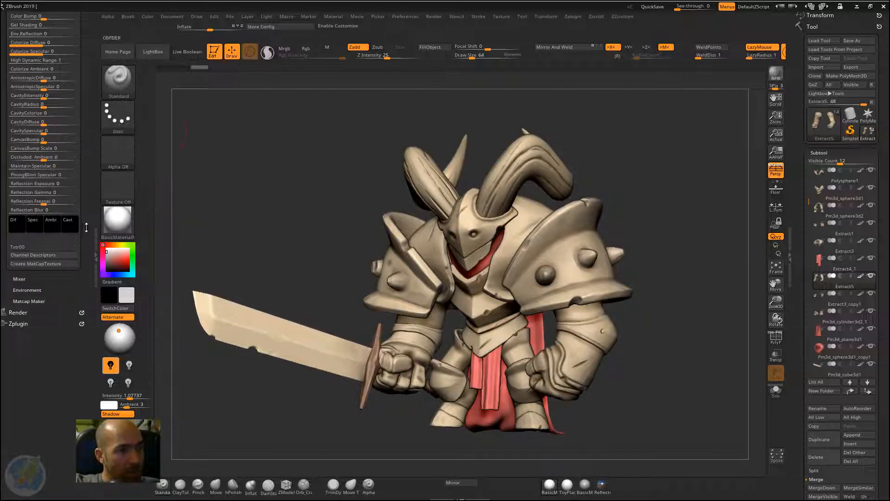
Dock the Light palette in the side tray and collapse the Material palette.
left_click_drag(84, 217, 91, 226)
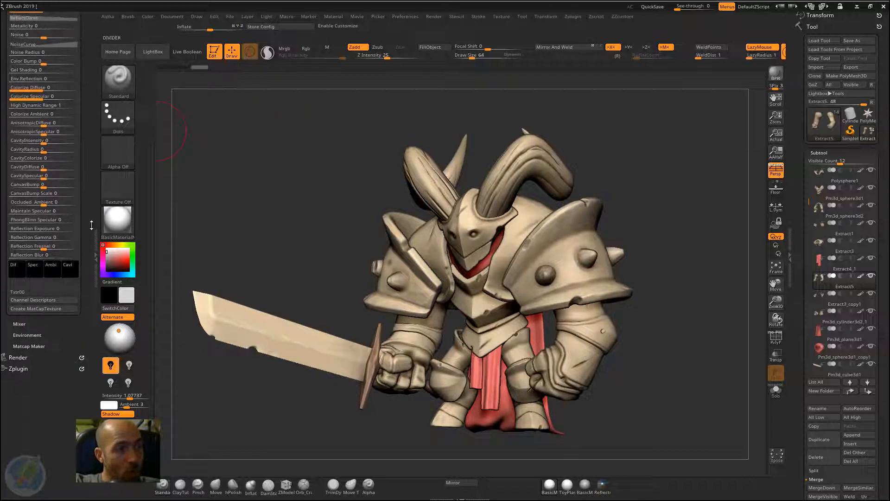
double_click(94, 237)
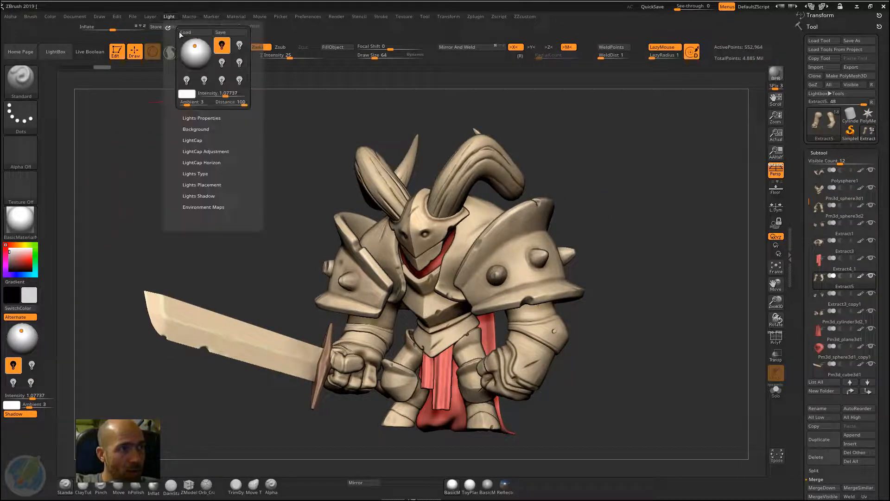
left_click(168, 30)
left_click_drag(84, 191, 84, 209)
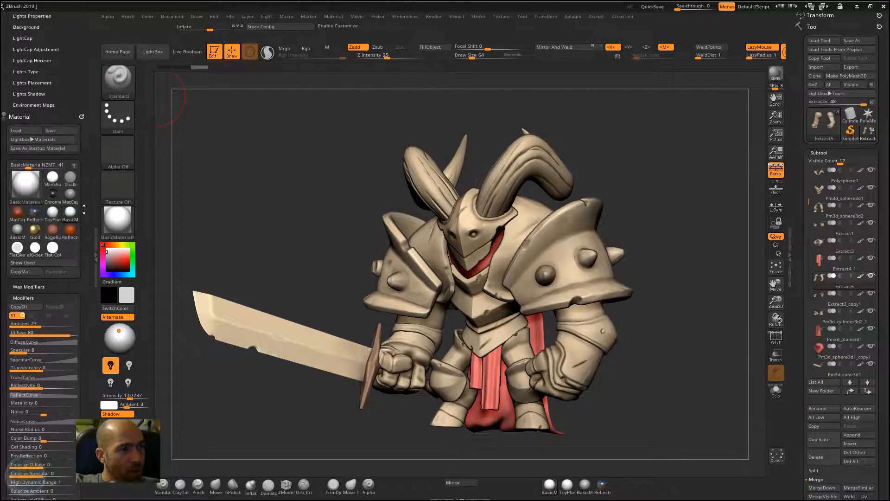
left_click_drag(36, 116, 57, 110)
left_click(29, 111)
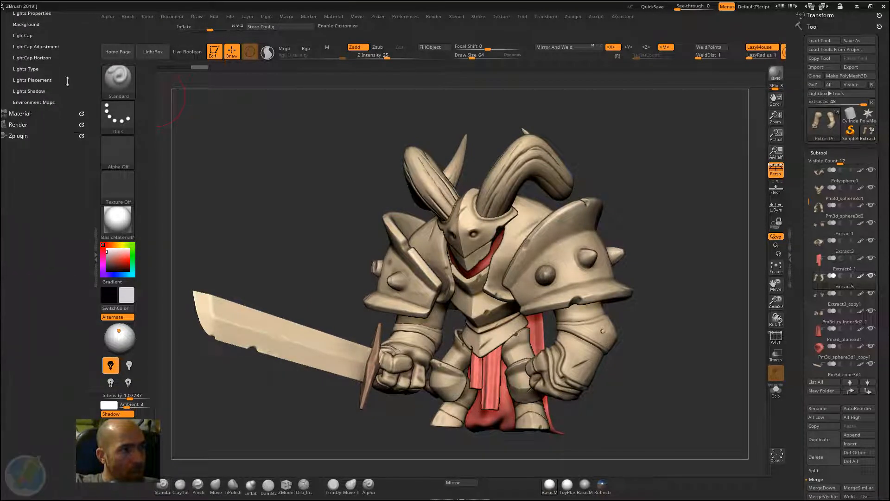
left_click_drag(86, 84, 86, 186)
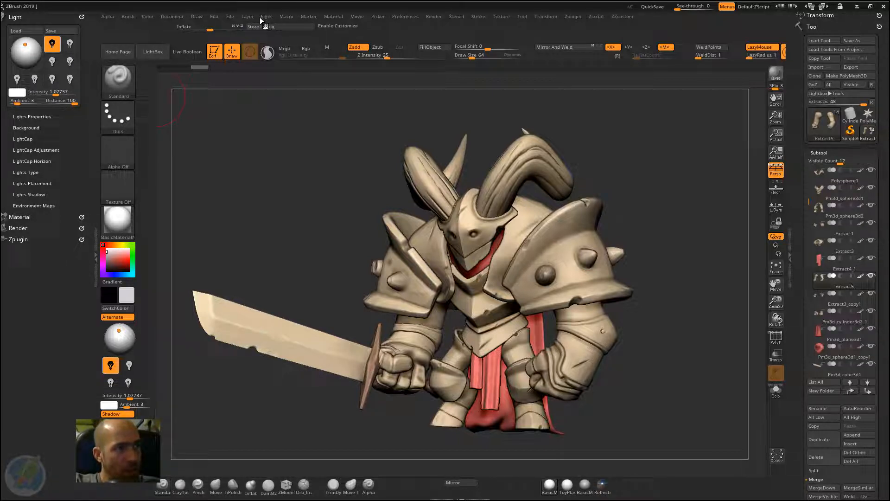
Select the fourth light and switch it on in addition to the first one.
left_click(67, 47)
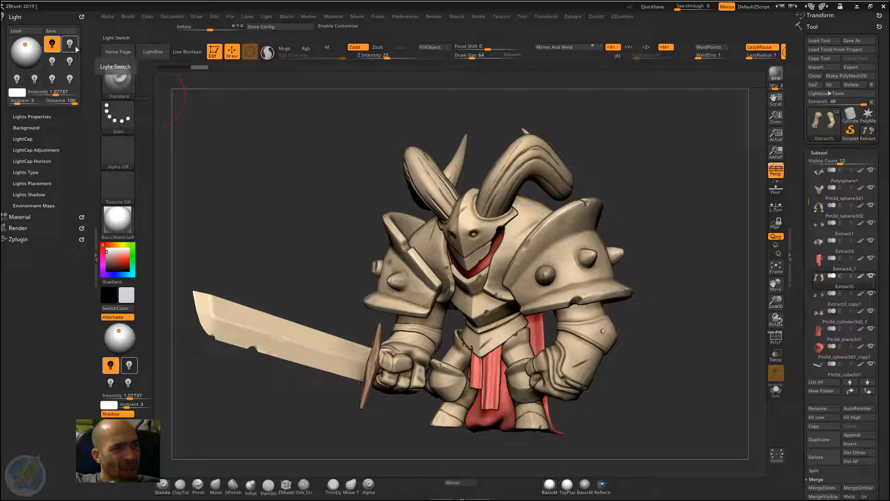
left_click(52, 46)
left_click(70, 62)
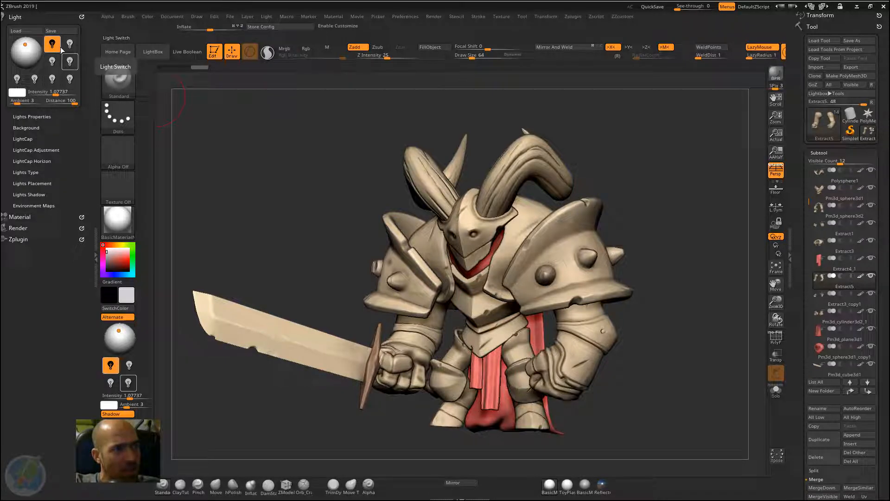
left_click(130, 386)
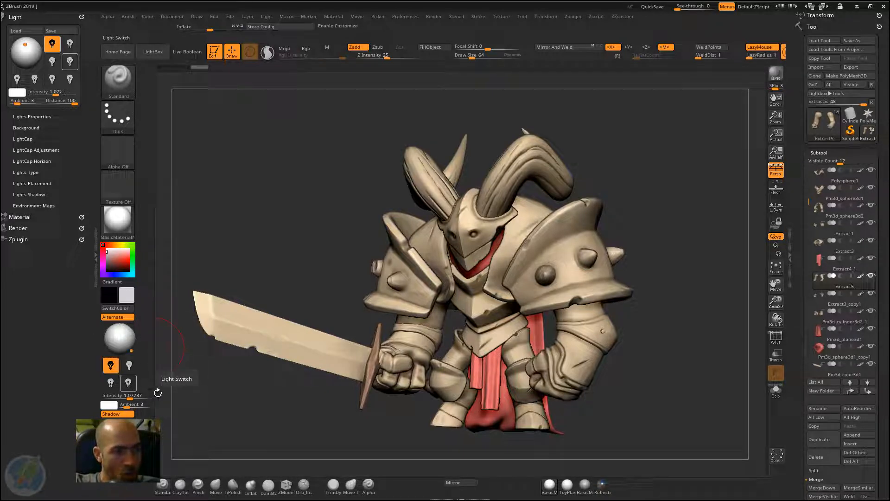
left_click(128, 383)
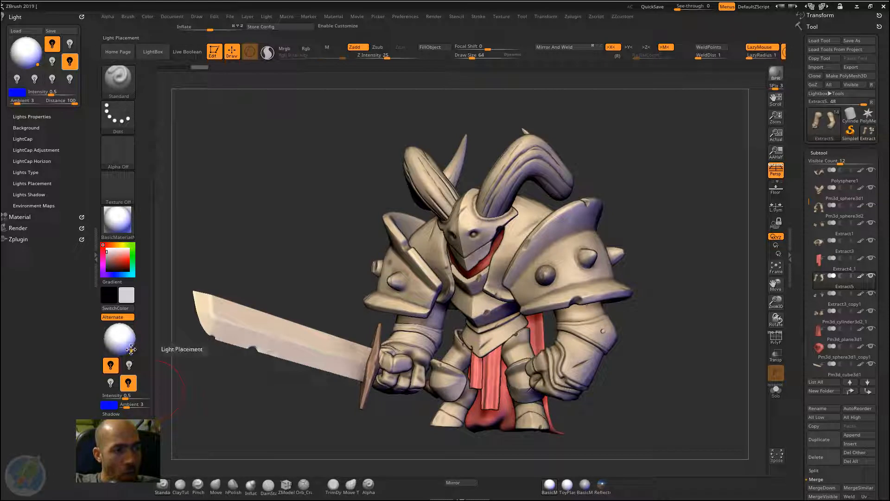
Move the fourth light to just above the center of the placement sphere and flip it behind the knight.
left_click(124, 338)
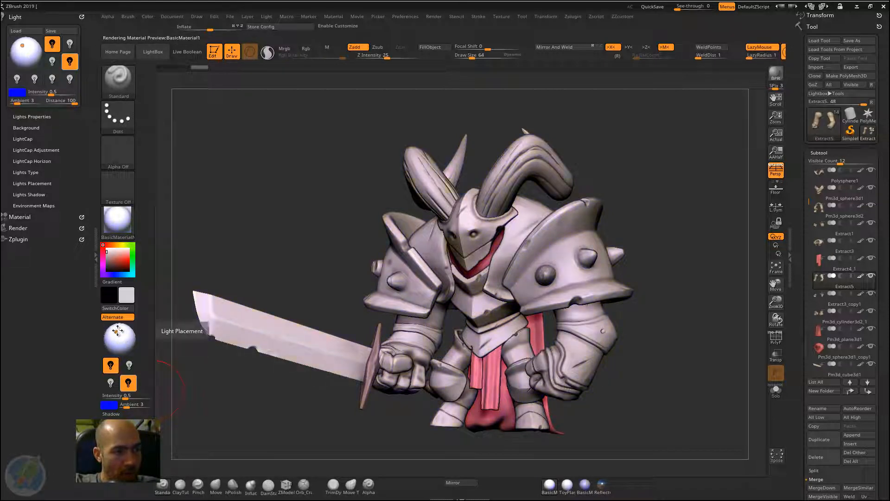
left_click_drag(119, 334, 121, 336)
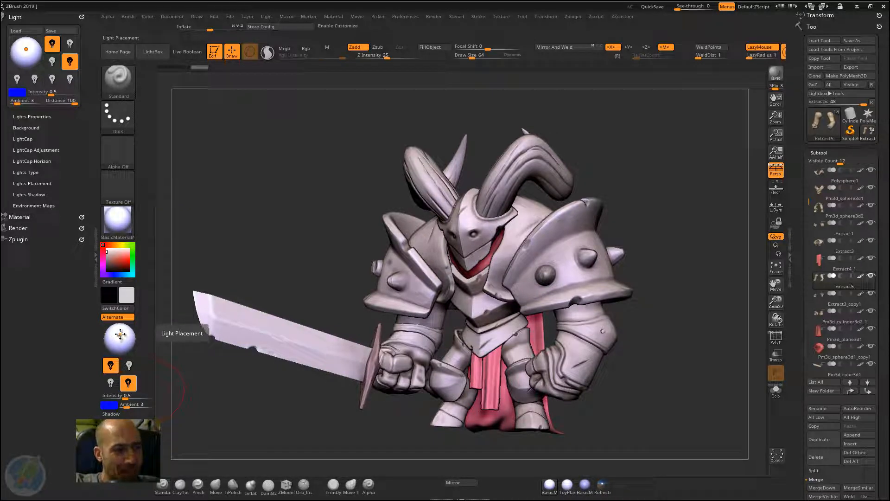
left_click(120, 335)
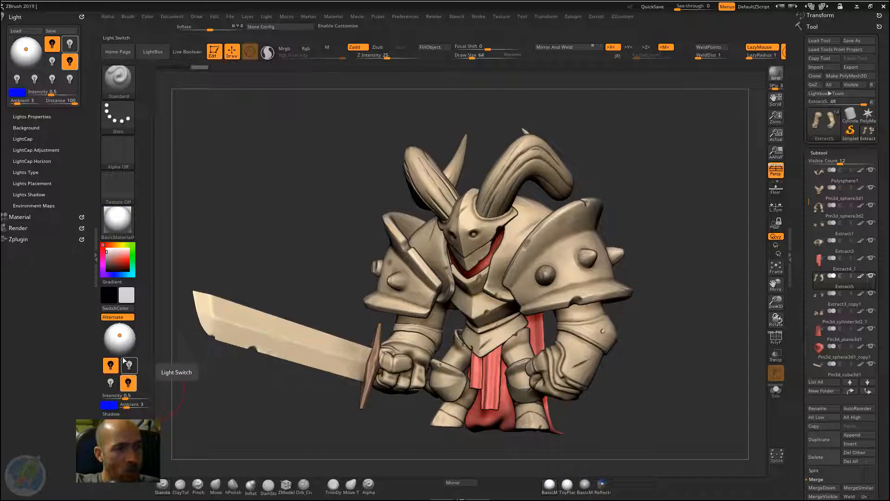
Change the fourth light's color to bright cyan-blue and raise its Intensity to about 4.14.
left_click(112, 409)
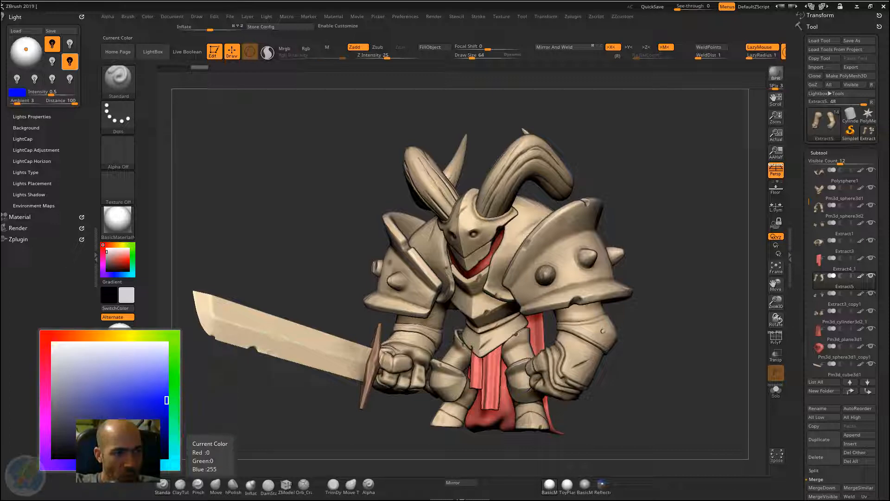
left_click(154, 465)
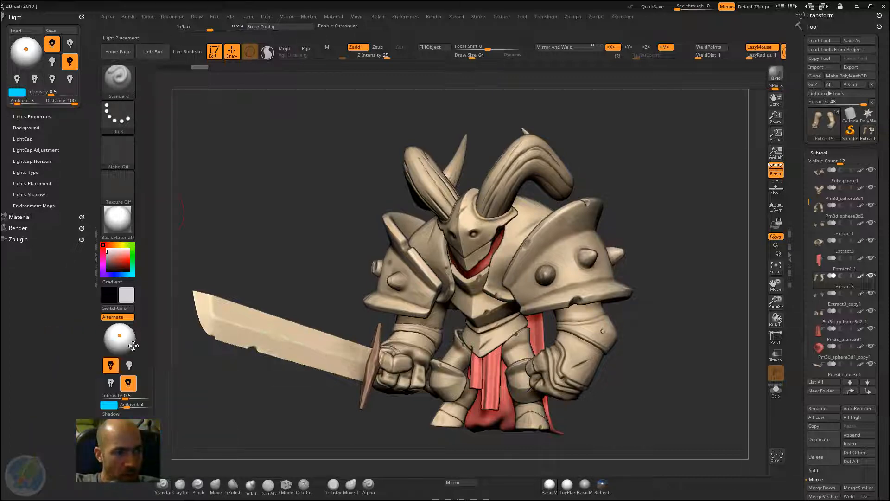
left_click_drag(130, 395, 138, 410)
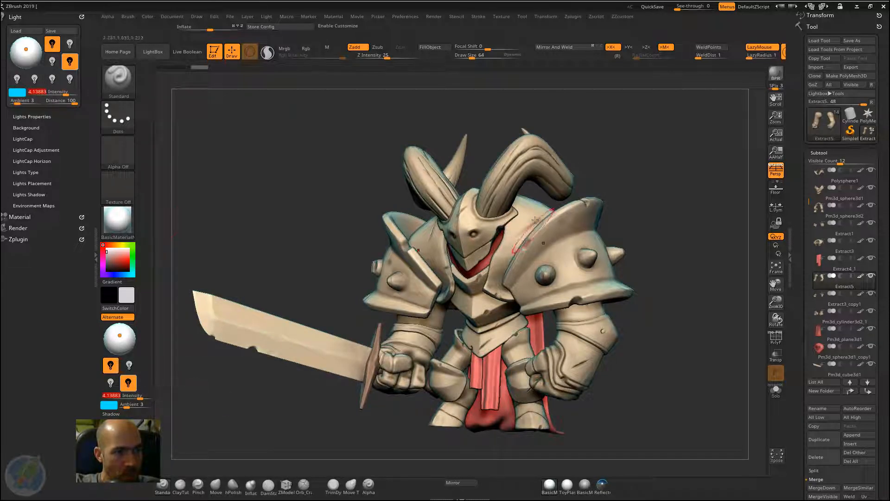
Move the fourth light to the right of the placement sphere's center and check the rim with the ReflectedMap material before returning to BasicMaterialNZMT.
left_click(114, 339)
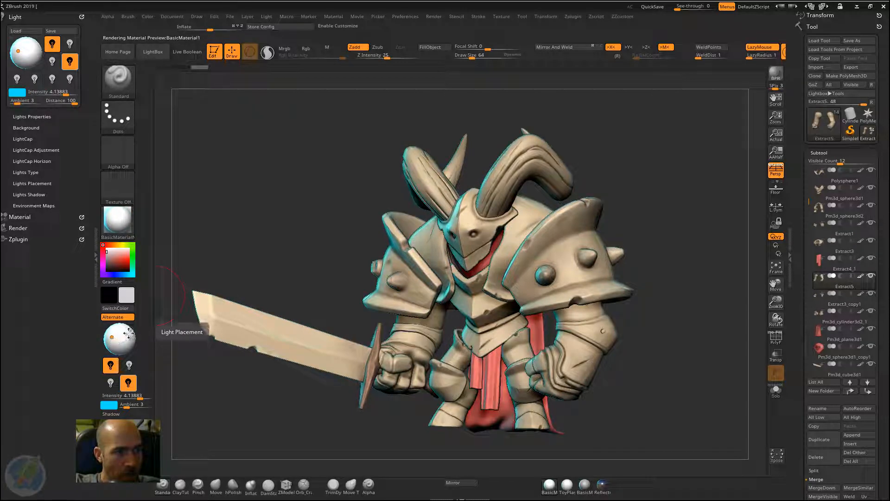
left_click_drag(121, 339, 127, 339)
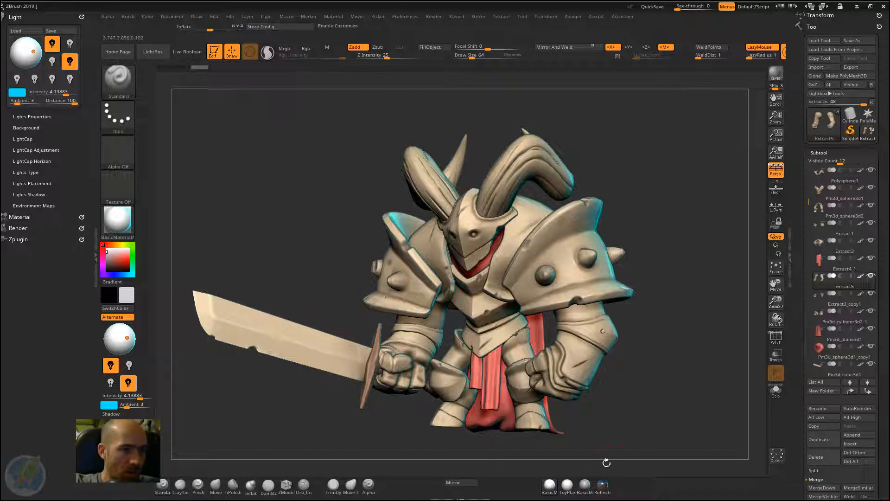
left_click(602, 485)
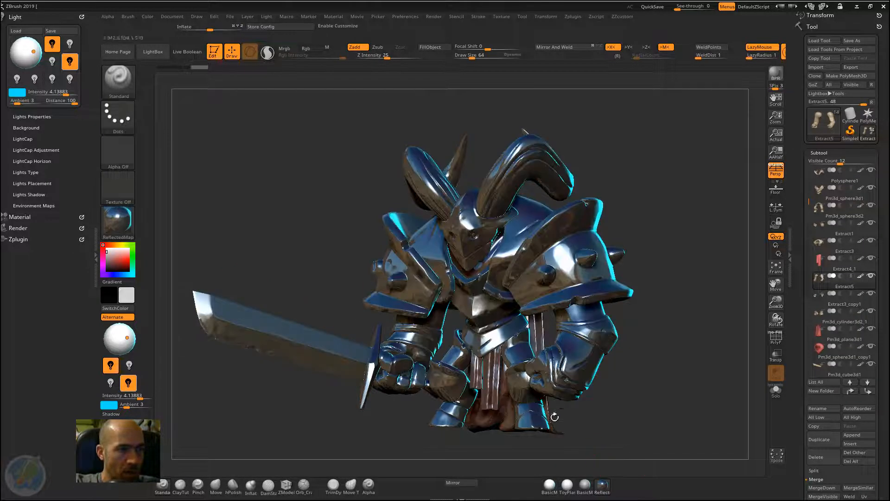
left_click(549, 485)
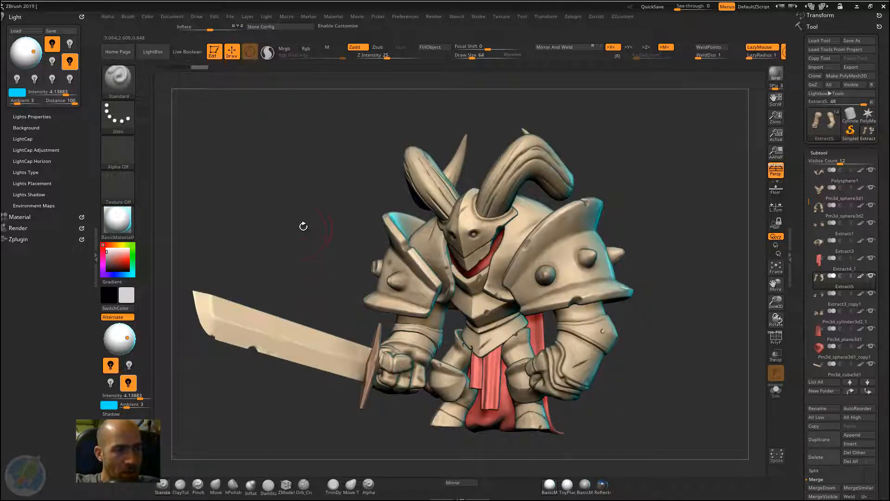
Fine-tune the fourth light's placement slightly below and right of the sphere's center so the cyan rim follows the armor edges.
mouse_move(300, 236)
left_mouse_down()
mouse_move(286, 200)
mouse_move(302, 214)
mouse_move(298, 226)
left_mouse_up()
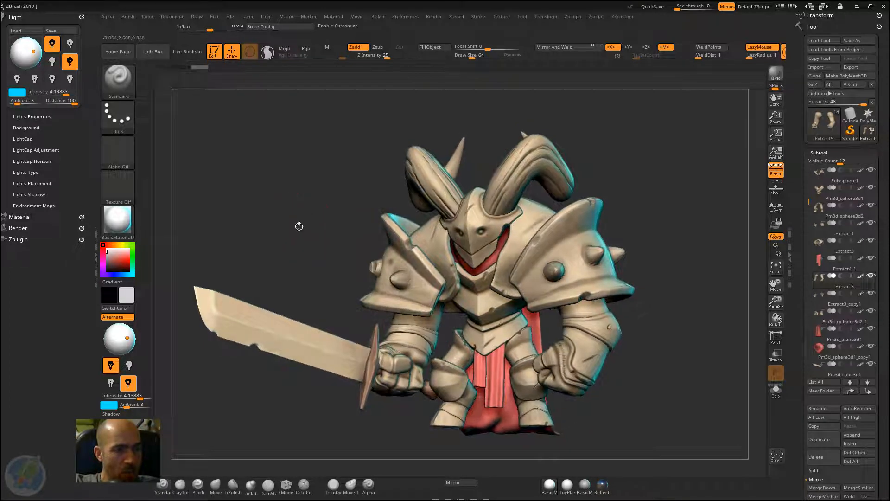
left_click(125, 342)
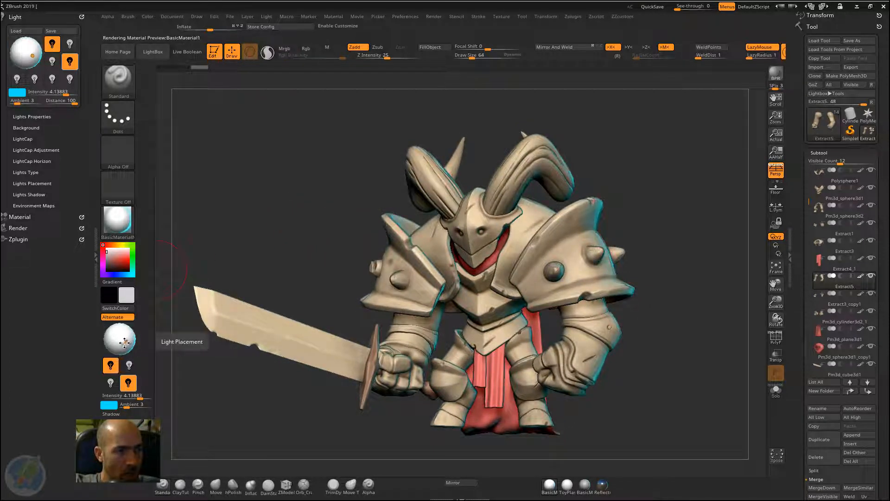
left_click(125, 341)
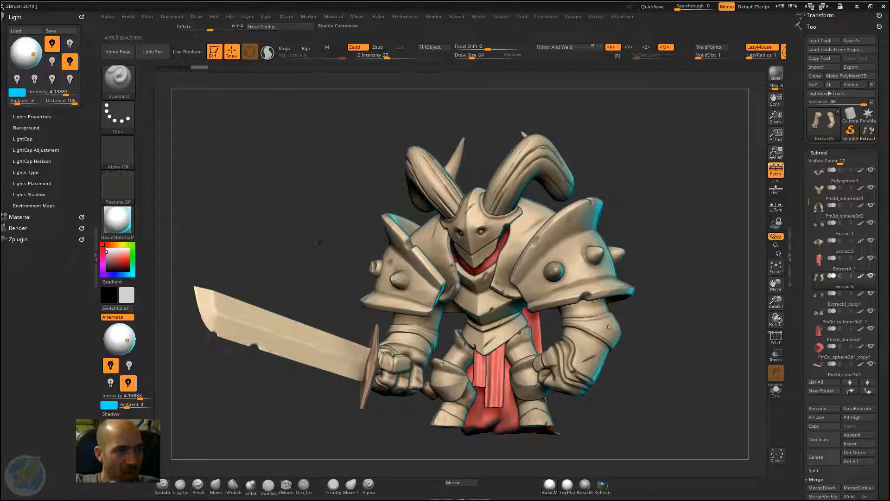
left_click_drag(327, 239, 304, 262)
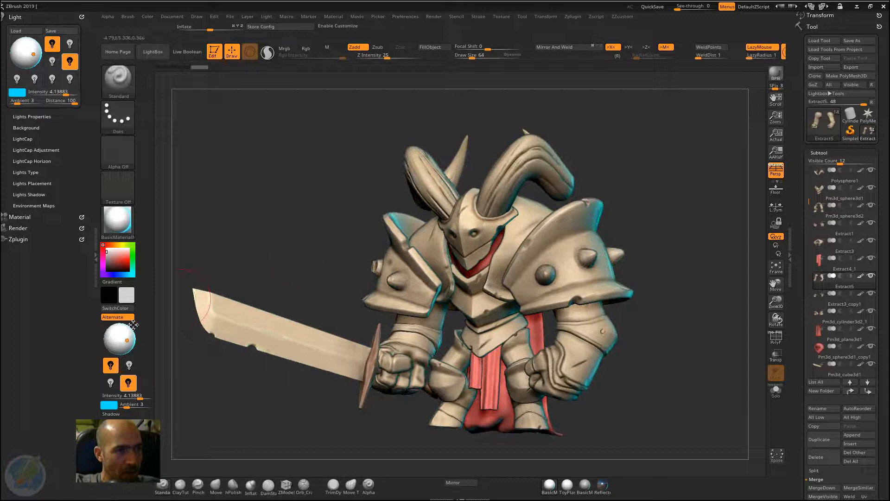
Select the first light and shift it slightly left near the upper part of the placement sphere.
left_click(111, 365)
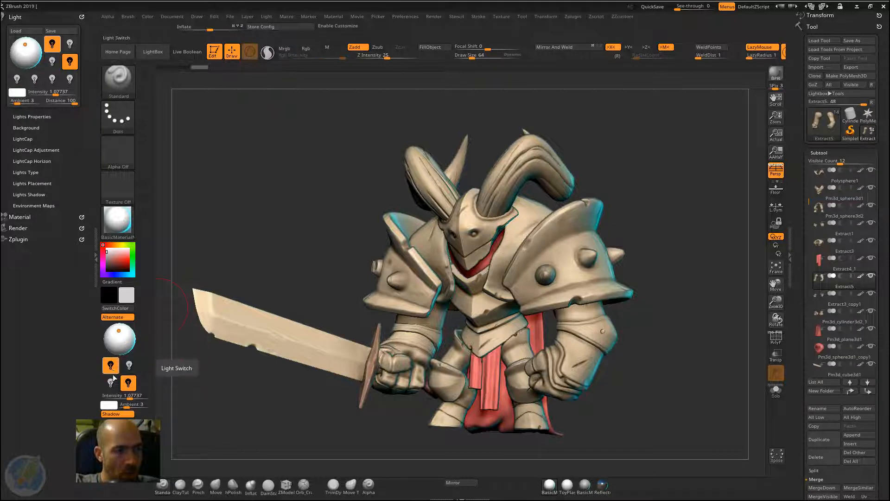
left_click_drag(117, 330, 114, 331)
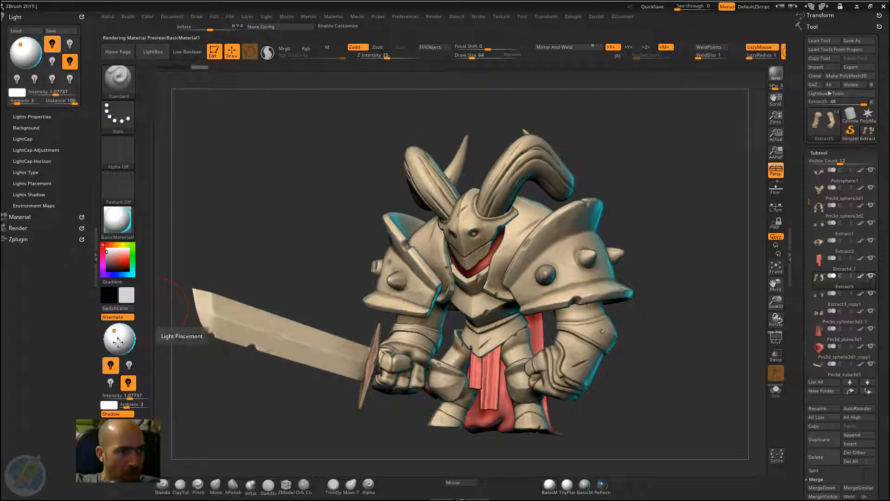
Show the light properties, select the fourth light and make a BPR render of the knight.
left_click(42, 116)
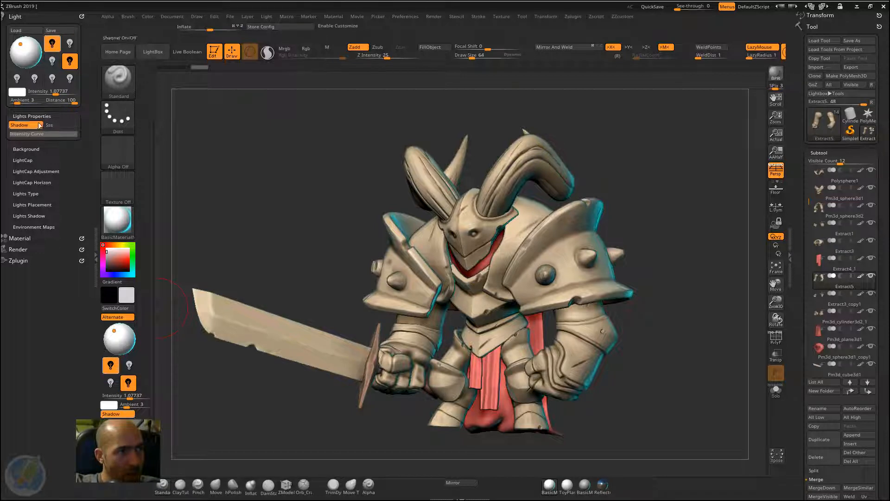
left_click(70, 79)
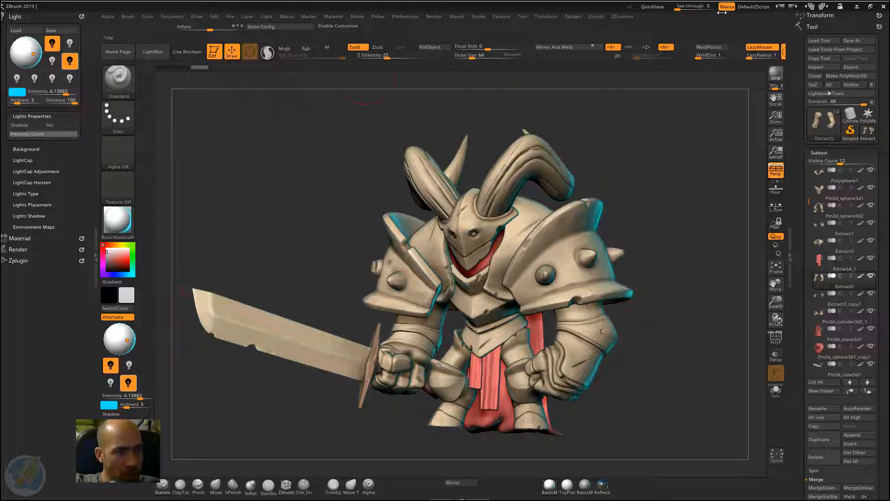
left_click(782, 75)
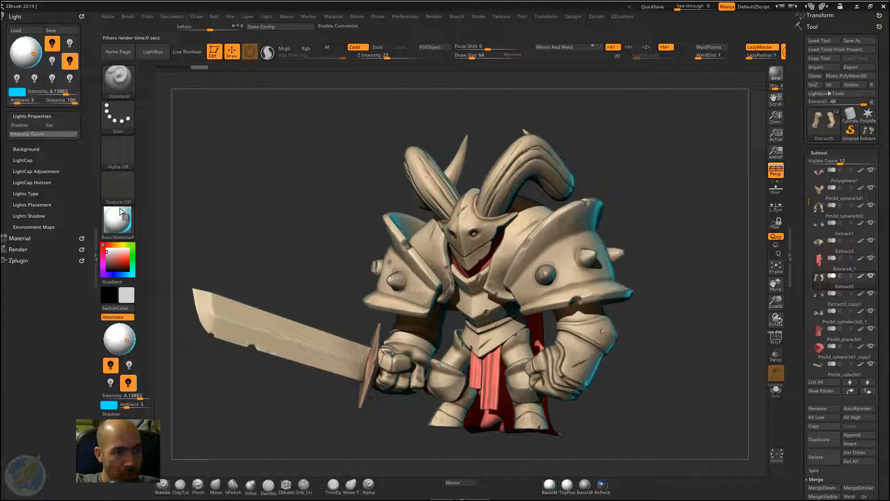
Enable Shadow for the fourth light, render the knight to compare, and switch Shadow off again.
left_click(26, 125)
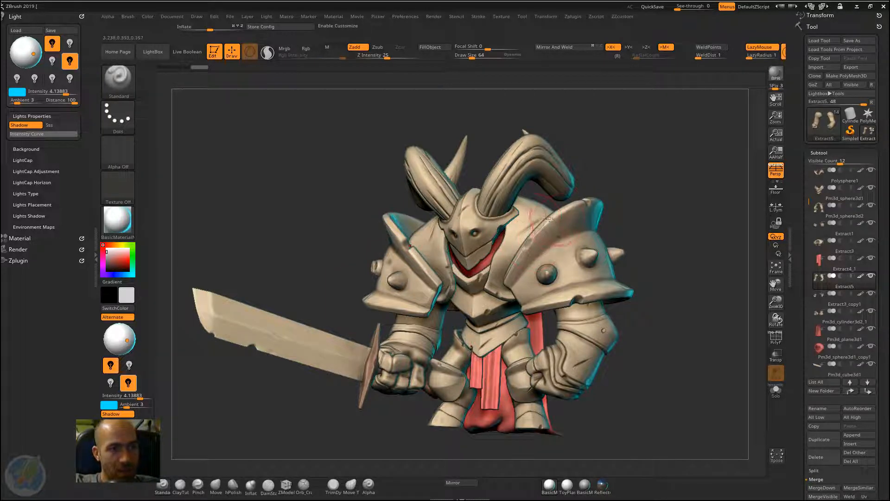
key("shift")
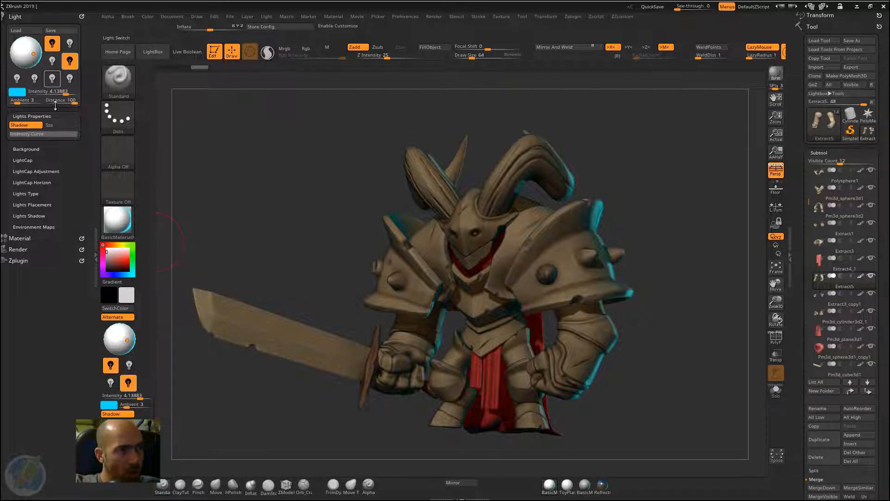
left_click(26, 125)
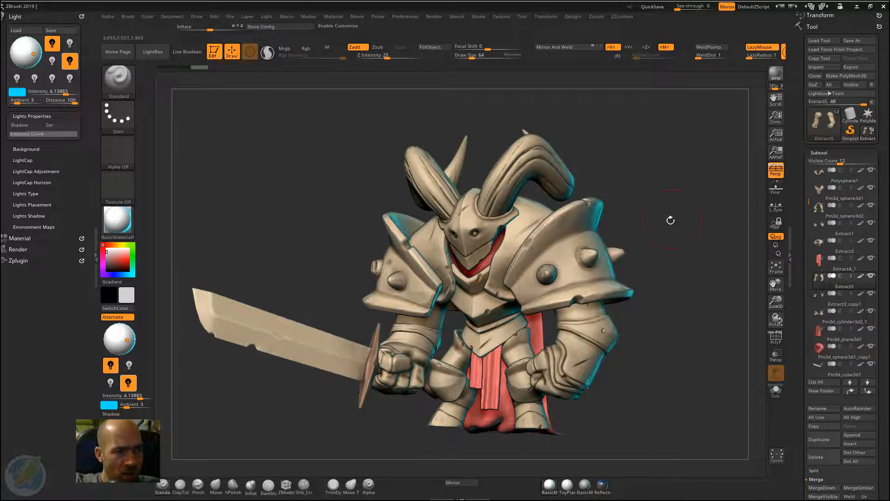
Select the cape on the knight's back and preview it with the ToyPlastic and BasicMaterial1 materials.
left_click_drag(663, 237, 670, 248)
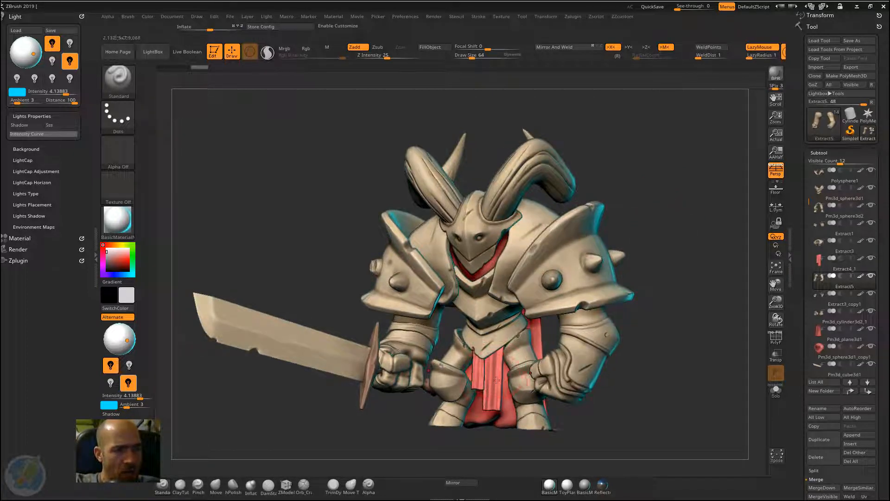
left_click_drag(626, 392, 420, 379)
left_click(422, 378, "alt")
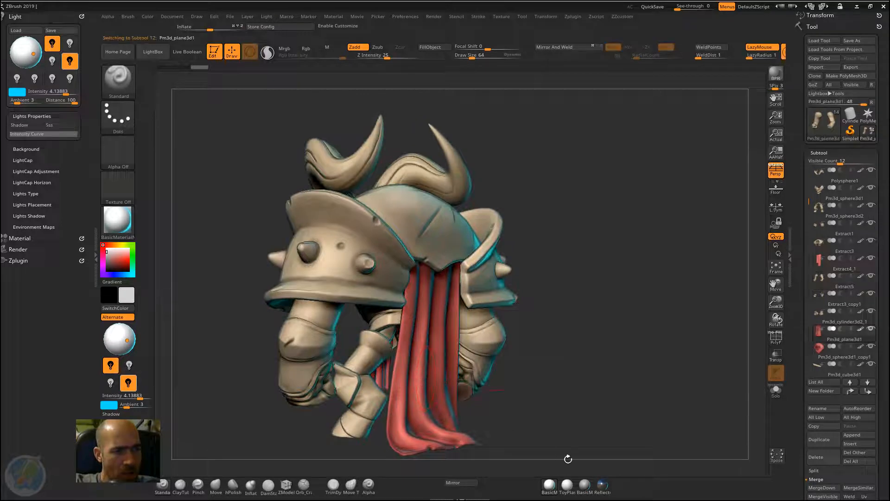
left_click(569, 493)
left_click_drag(619, 417, 583, 468)
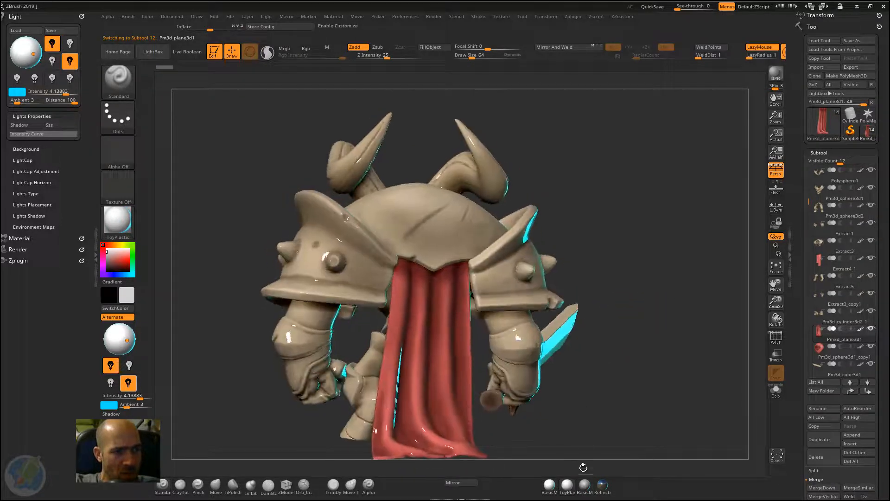
left_click(585, 485)
left_click_drag(611, 431, 586, 458)
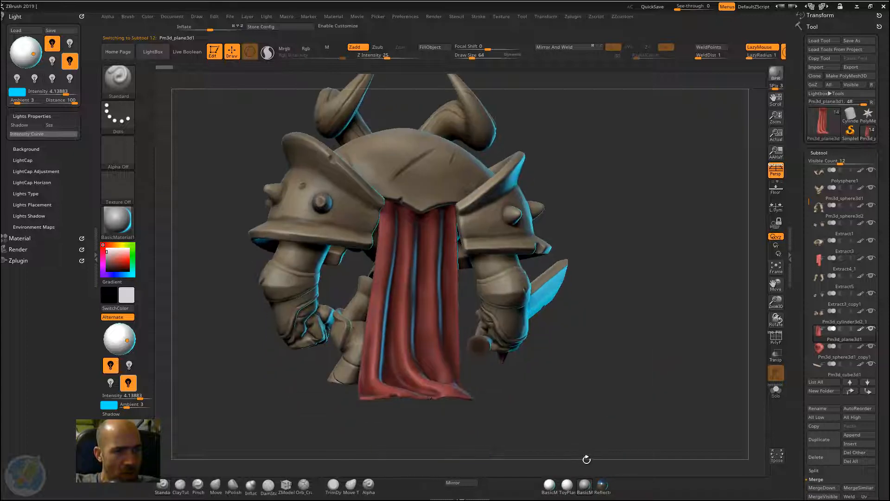
Turn on material-only mode (M) and fill the cape with BasicMaterial1.
mouse_move(587, 486)
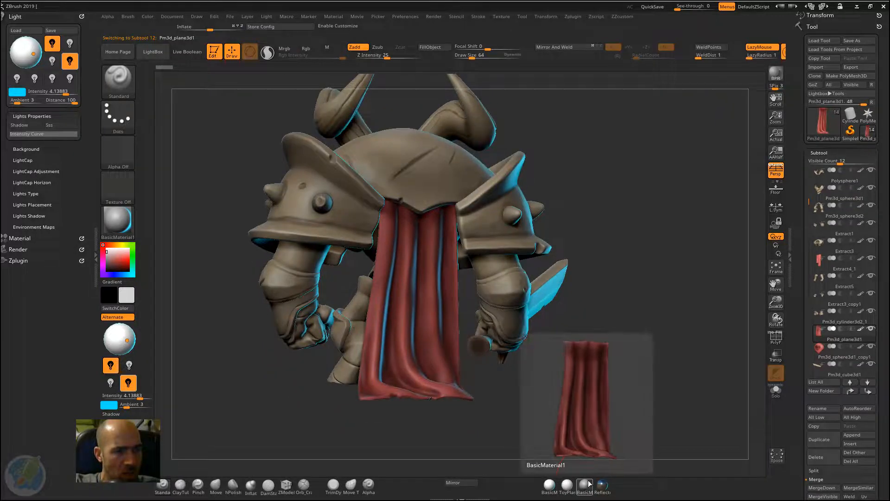
left_click_drag(572, 350, 751, 288)
scroll(812, 280, "down", 5)
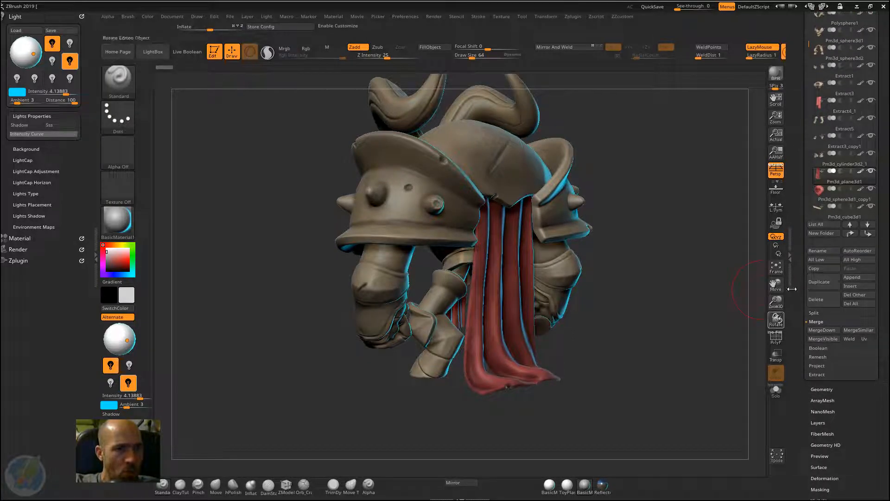
scroll(812, 280, "up", 4)
left_click_drag(636, 336, 610, 317)
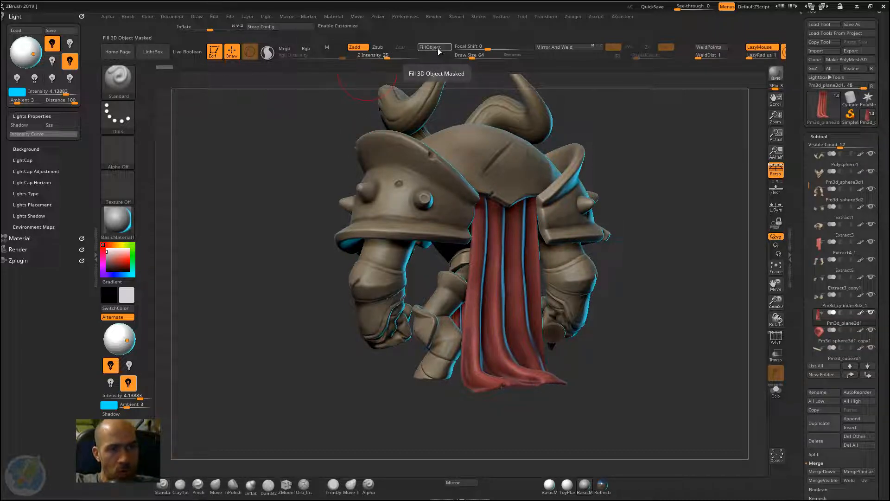
left_click(330, 49)
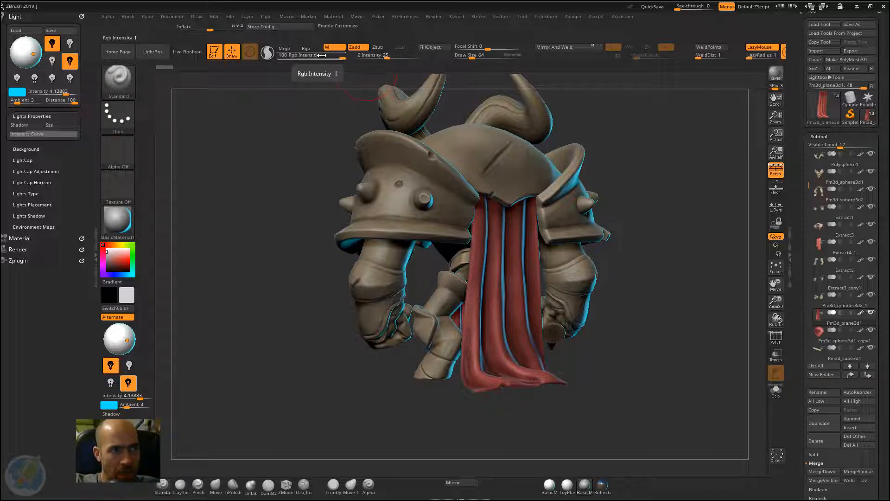
left_click(312, 50)
left_click(311, 49)
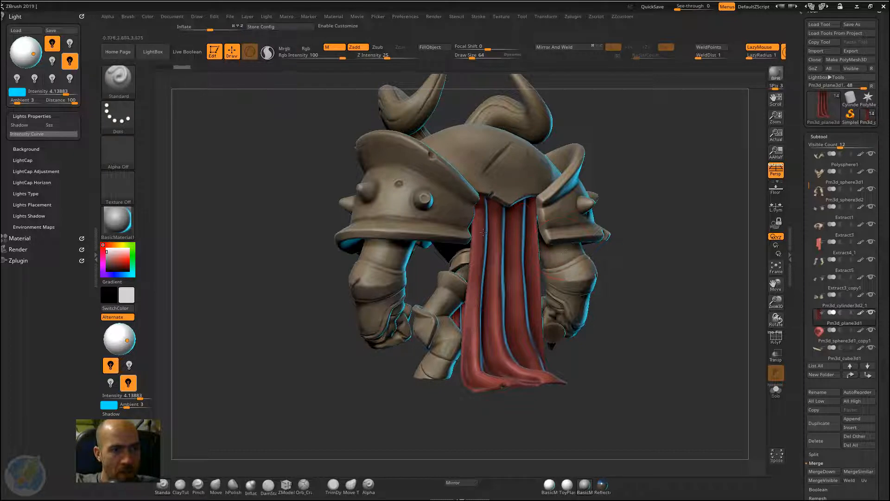
Make BasicMaterialNZMT the active material again and compare the filled cape with the armor from back and front.
mouse_move(586, 489)
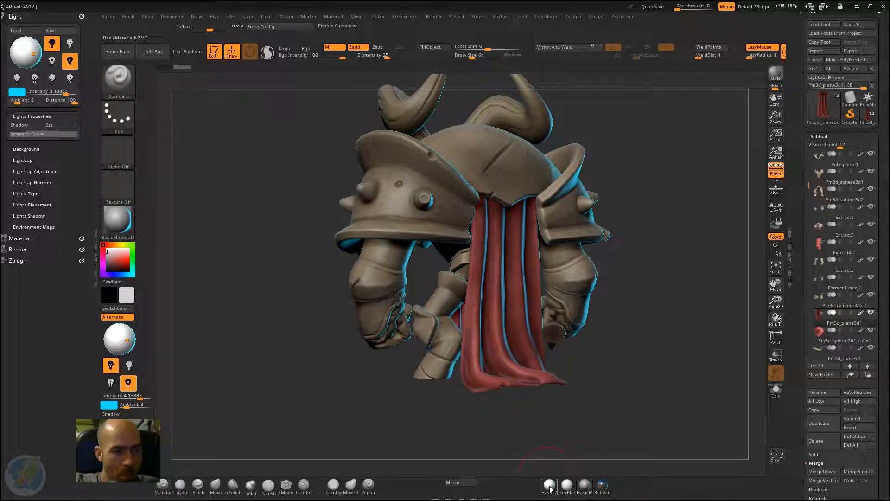
mouse_move(550, 488)
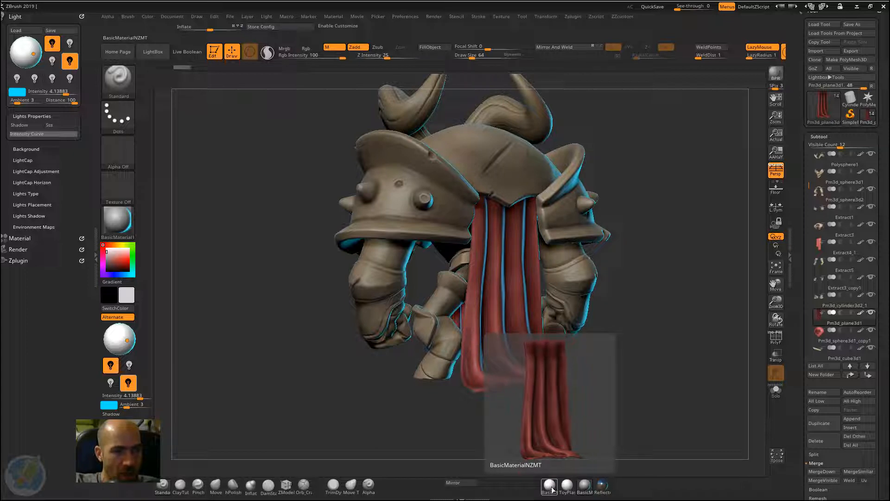
left_click(550, 488)
left_click_drag(641, 354, 532, 122)
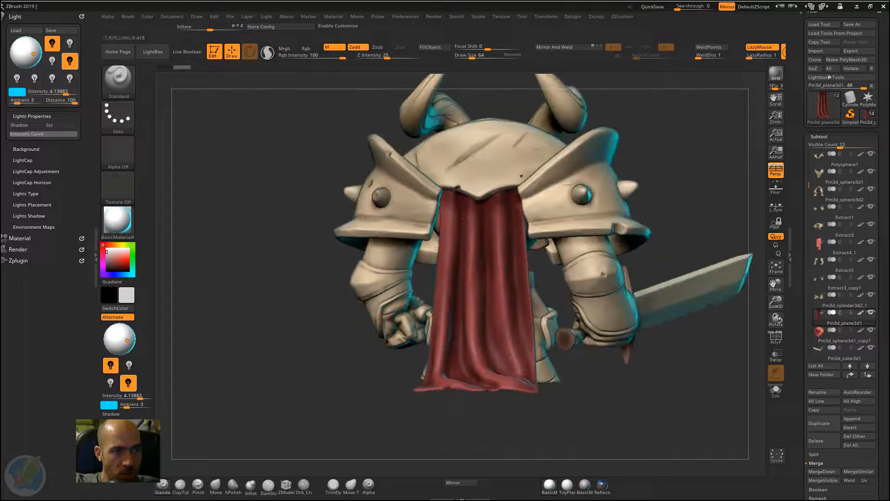
mouse_move(684, 137)
left_mouse_down()
mouse_move(624, 157)
mouse_move(598, 261)
mouse_move(576, 260)
mouse_move(638, 236)
left_mouse_up()
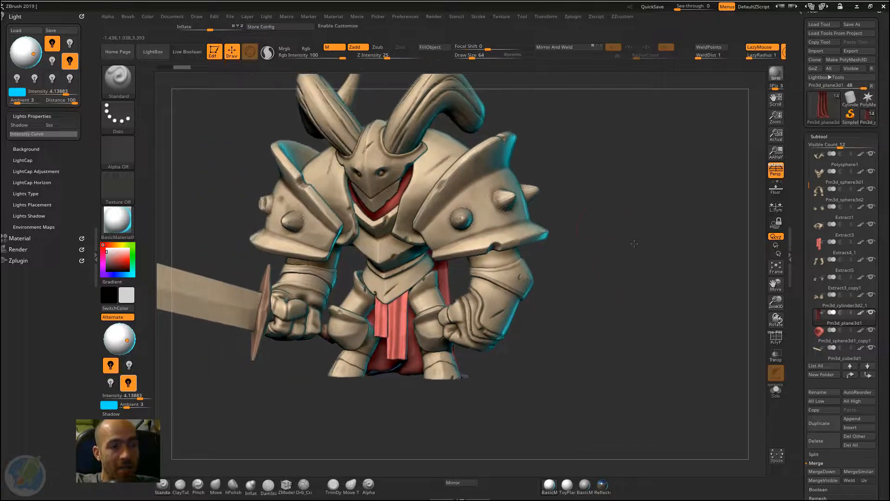
Select the front loincloth, fill it with BasicMaterial1, and return the active material to BasicMaterialNZMT.
left_click_drag(581, 273, 617, 296, "alt")
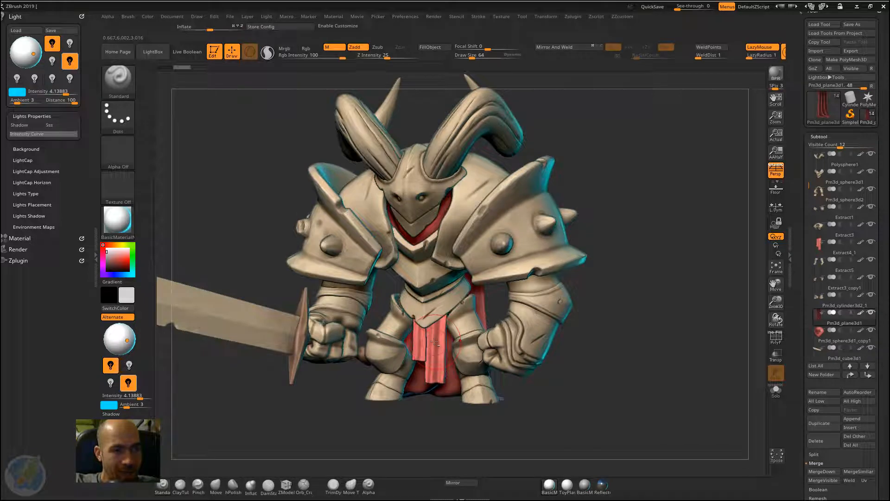
left_click(434, 343, "alt")
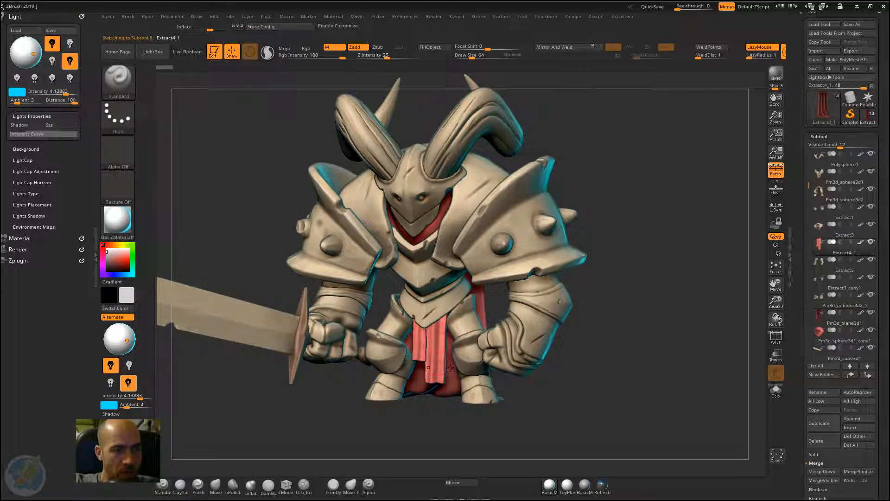
left_click(584, 491)
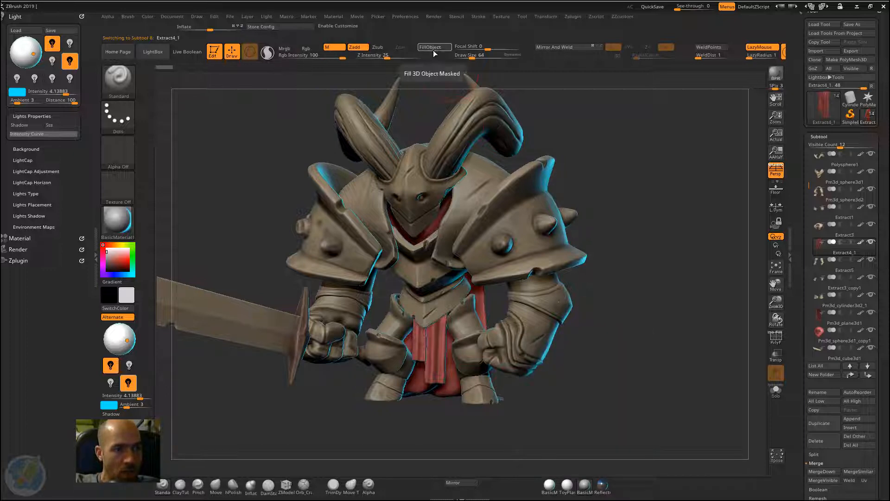
left_click(550, 484)
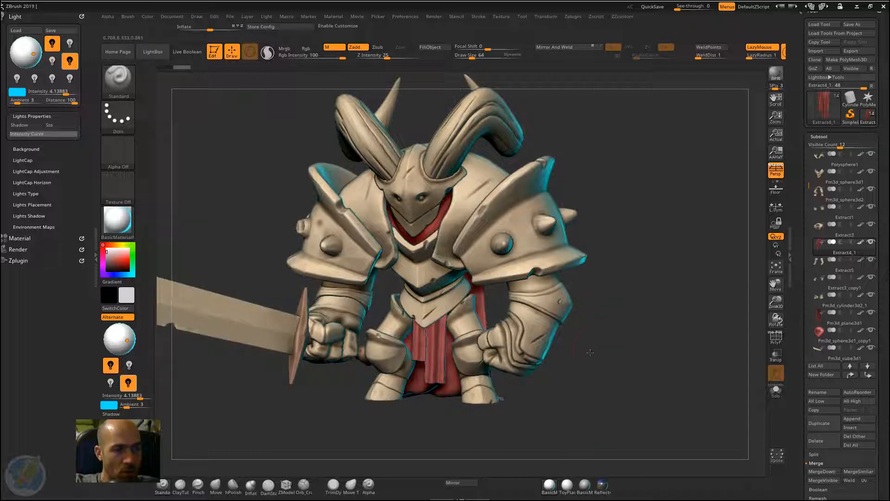
mouse_move(590, 352)
left_mouse_down()
mouse_move(579, 342)
mouse_move(617, 329)
mouse_move(582, 323)
mouse_move(614, 330)
mouse_move(616, 322)
left_mouse_up()
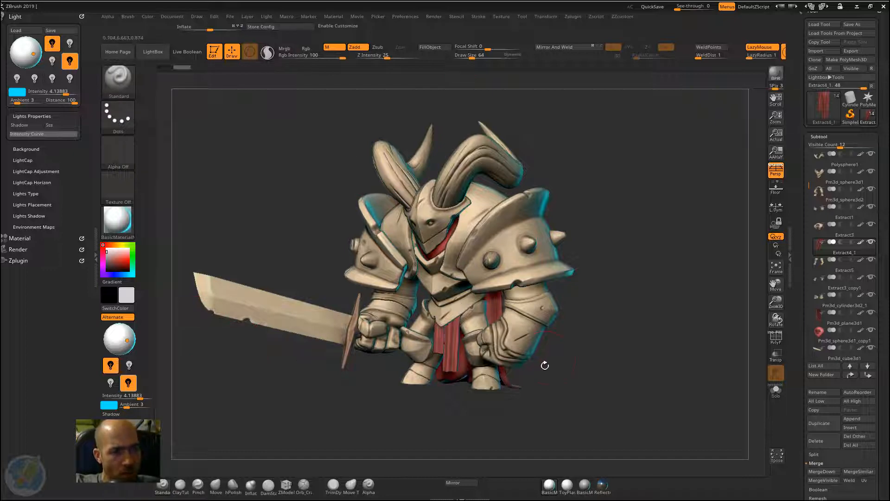
left_click_drag(471, 394, 614, 333)
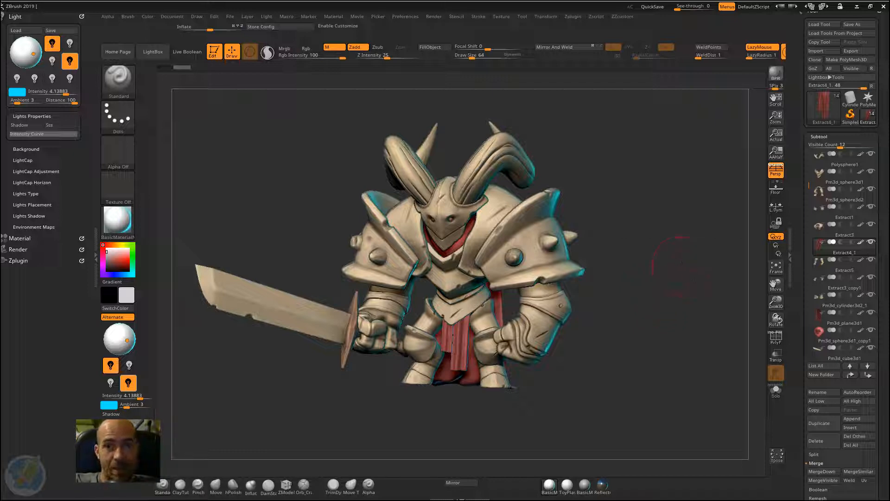
mouse_move(843, 264)
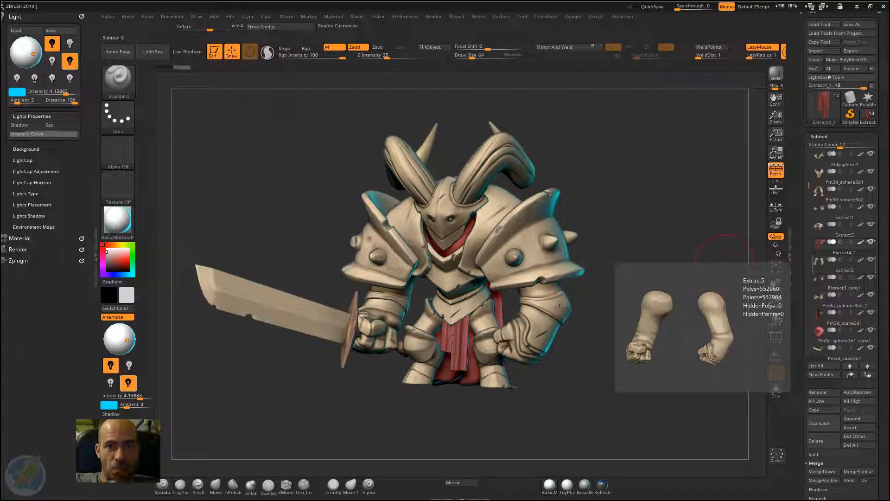